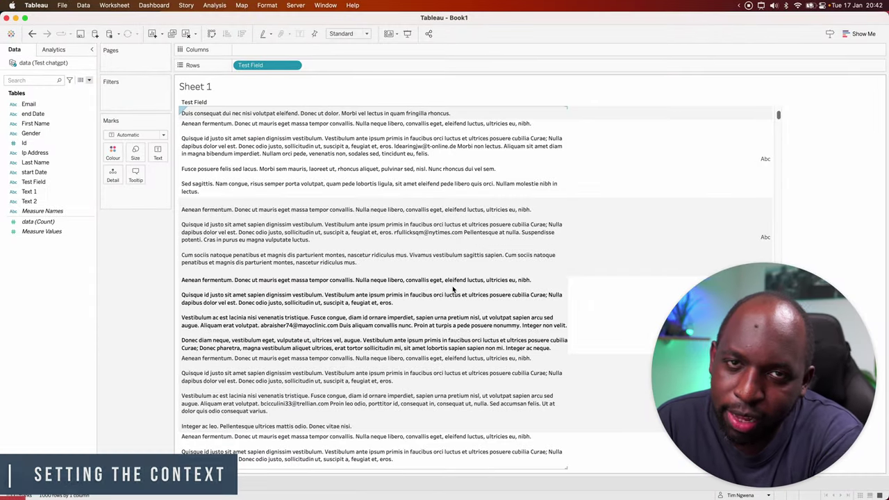
Step: Annotate the email addresses in the three text blocks, then clear the annotation arrows
key(ctrl+shift+a)
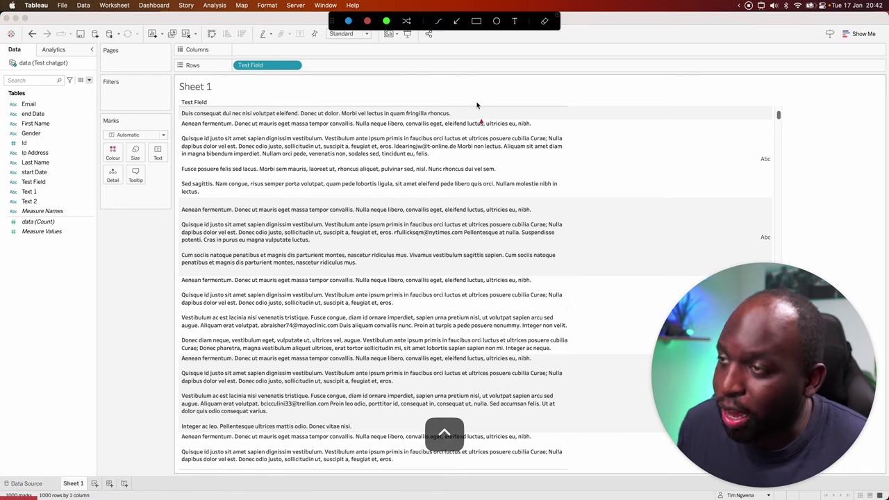
drag(436, 92, 419, 146)
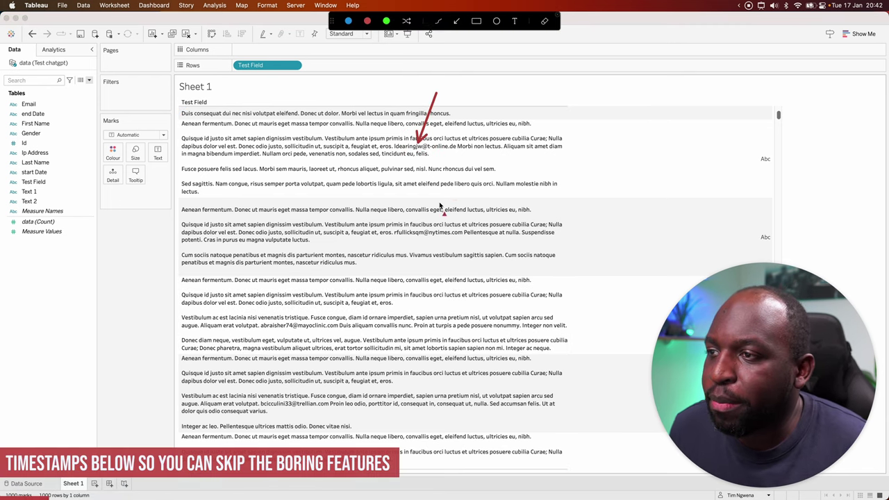
drag(450, 185, 436, 230)
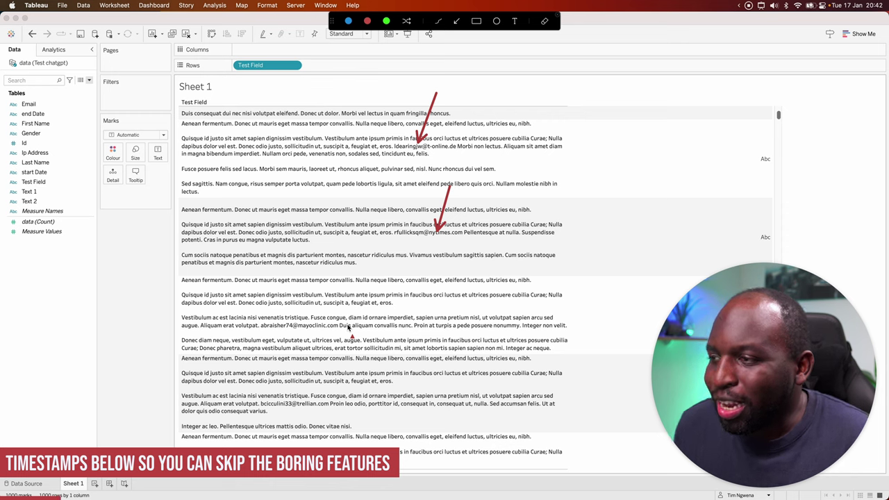
drag(339, 276, 309, 327)
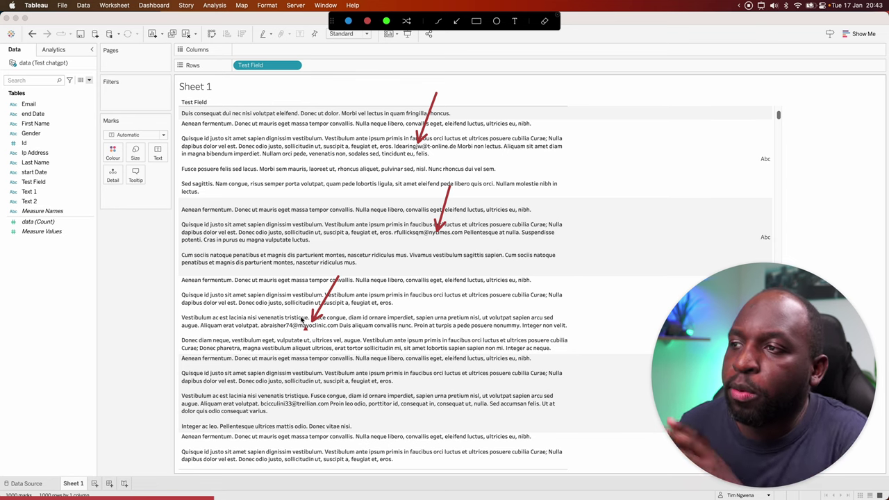
key(Escape)
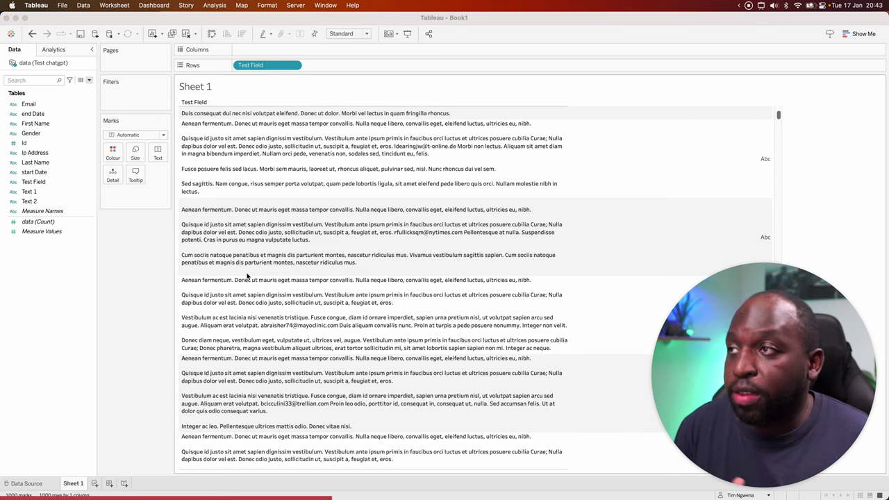
Step: Search Google in Chrome for 'how can i extrcat an email from a paragraph of text in tableau'
key(ctrl+Up)
click(320, 191)
click(364, 214)
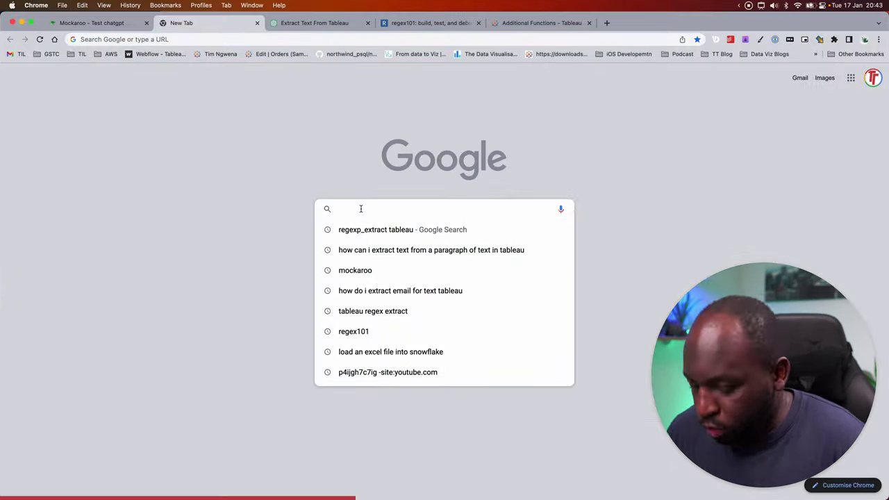
text(how can i e)
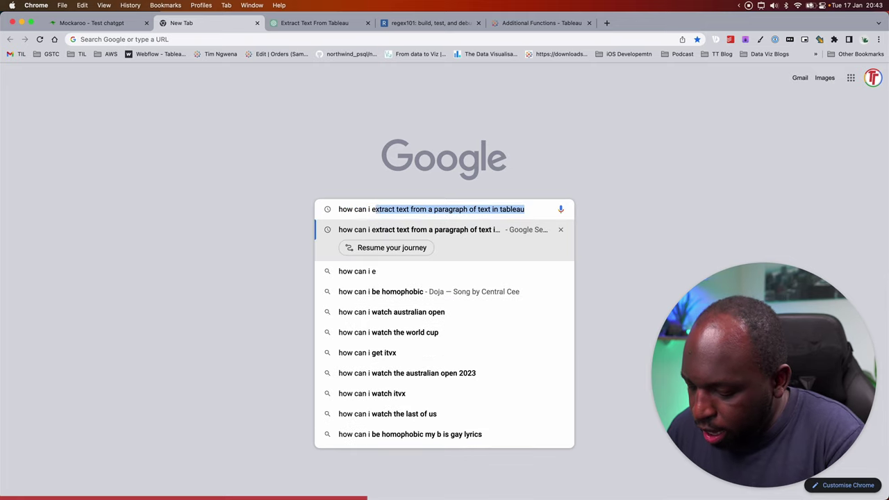
text(xtrcat an )
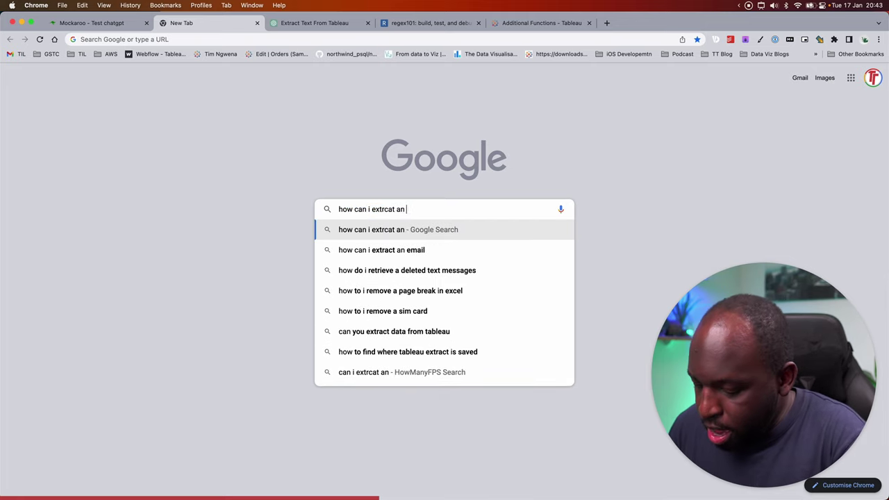
text(email from a para)
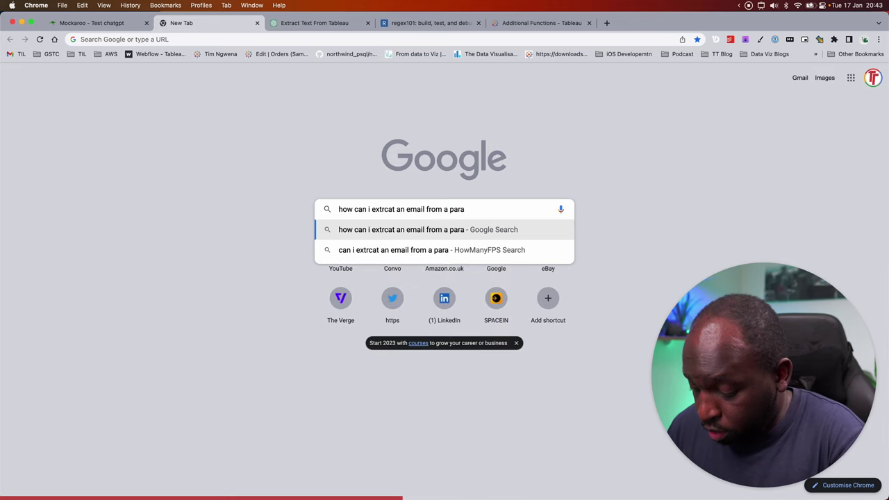
text(graph of text in )
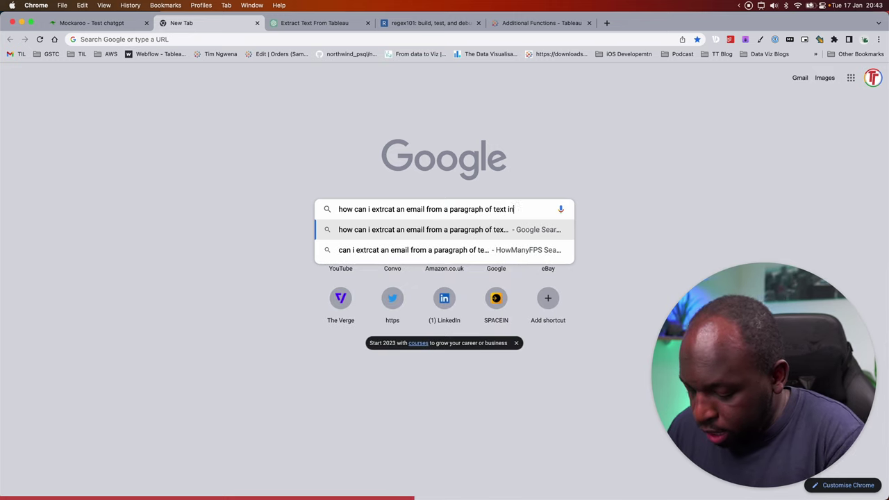
text(tableau)
key(Return)
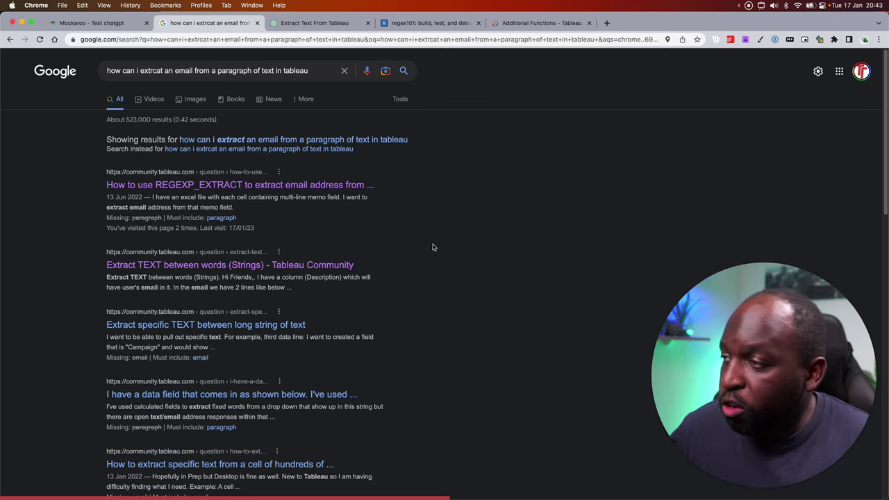
Step: Open the REGEXP_EXTRACT email-extraction community thread and scroll down to the replies
click(243, 185)
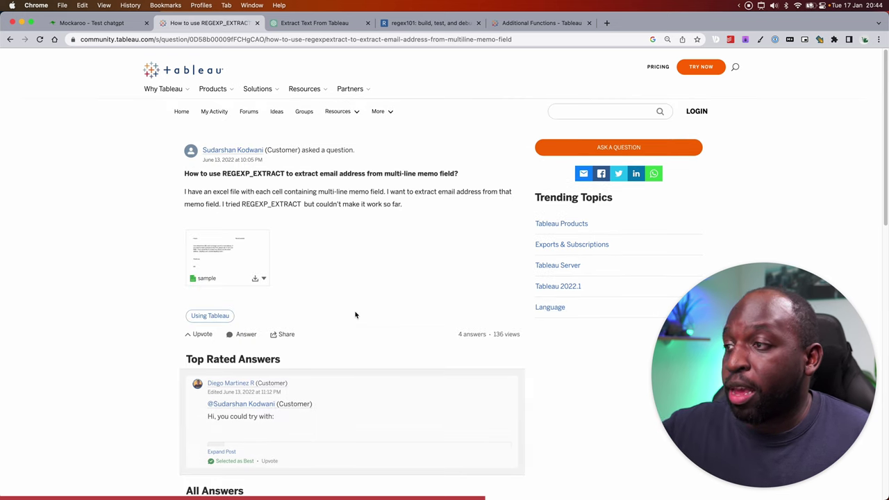
scroll(354, 316, down, 2)
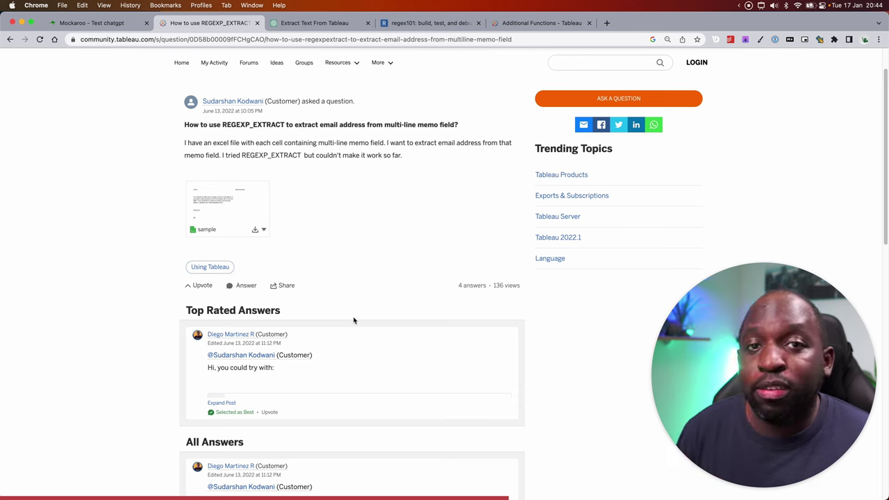
scroll(353, 320, down, 5)
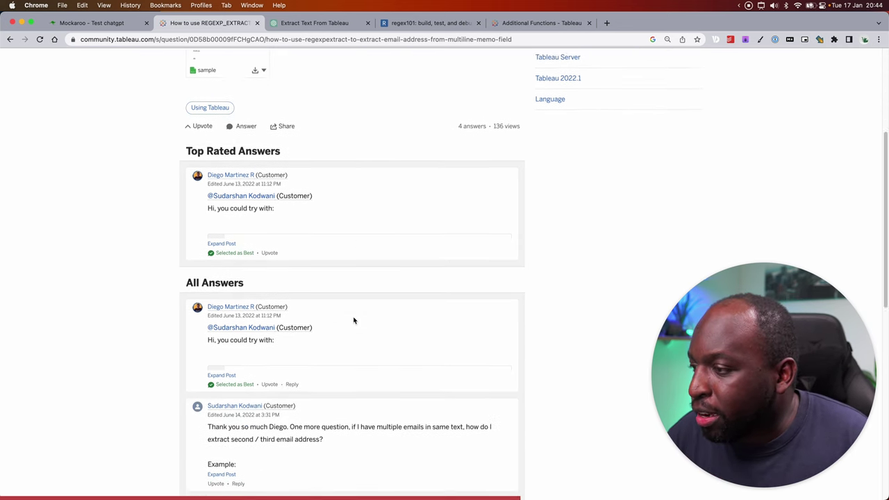
scroll(354, 320, down, 7)
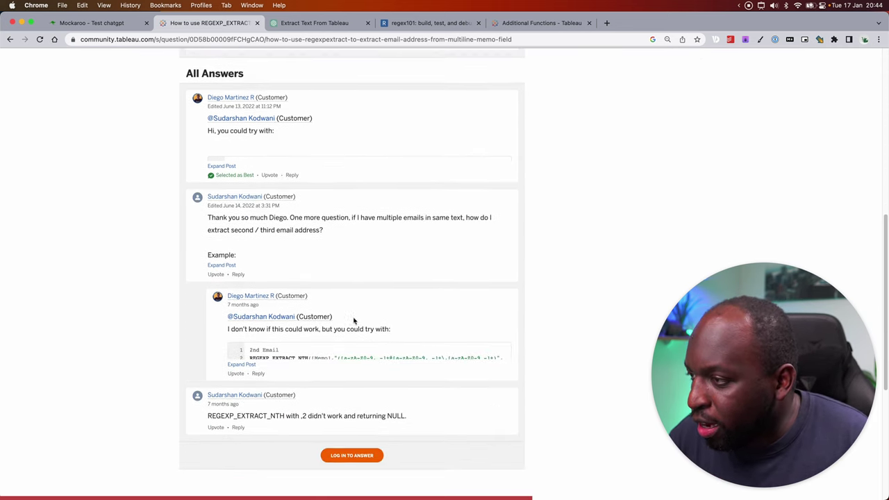
Step: Copy the function name REGEXP_EXTRACT_NTH from the reply's code block
drag(263, 320, 479, 331)
click(369, 321)
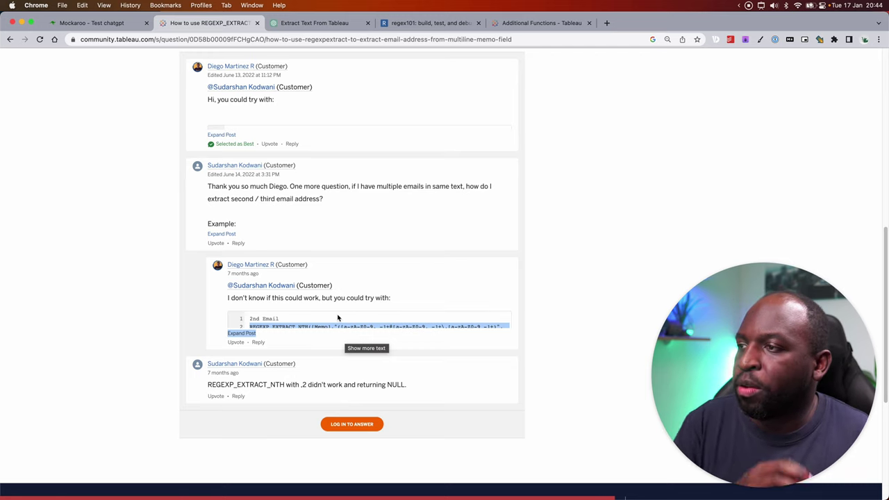
click(306, 327)
drag(250, 326, 309, 326)
key(super+c)
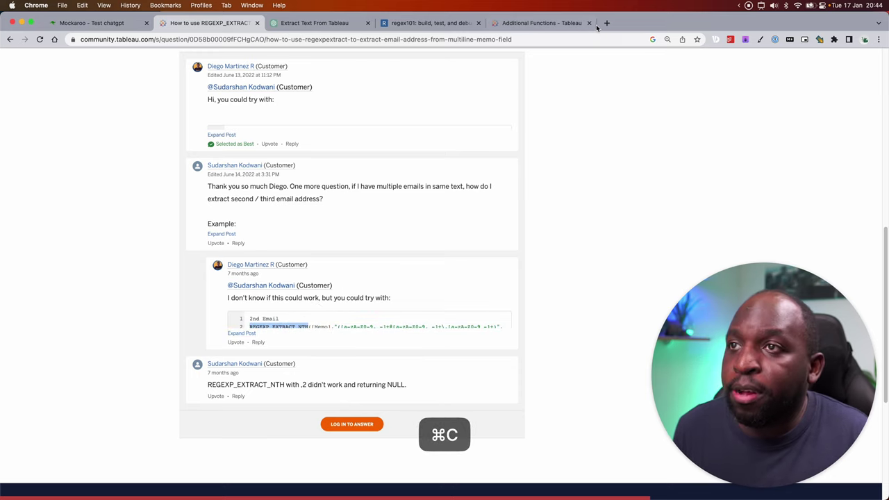
Step: Open the ICU regular expressions guide from the REGEXP_EXTRACT reference, then return to the reference page
click(542, 23)
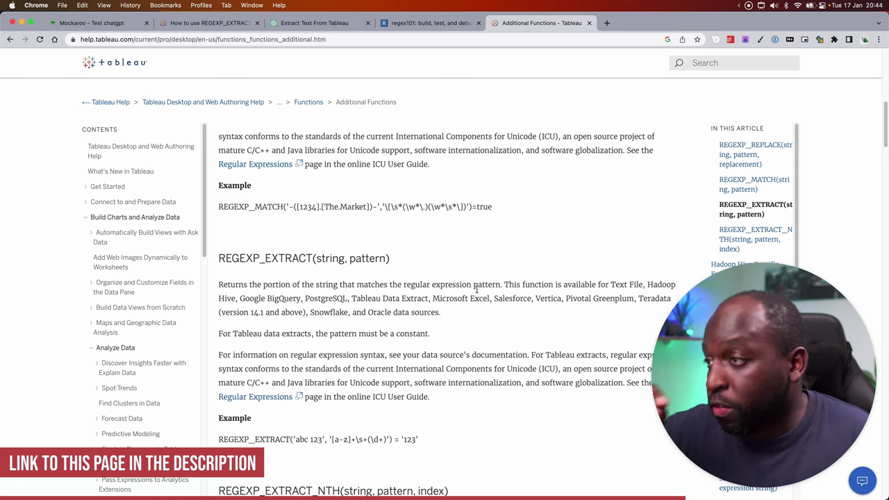
scroll(476, 295, down, 2)
scroll(476, 295, up, 5)
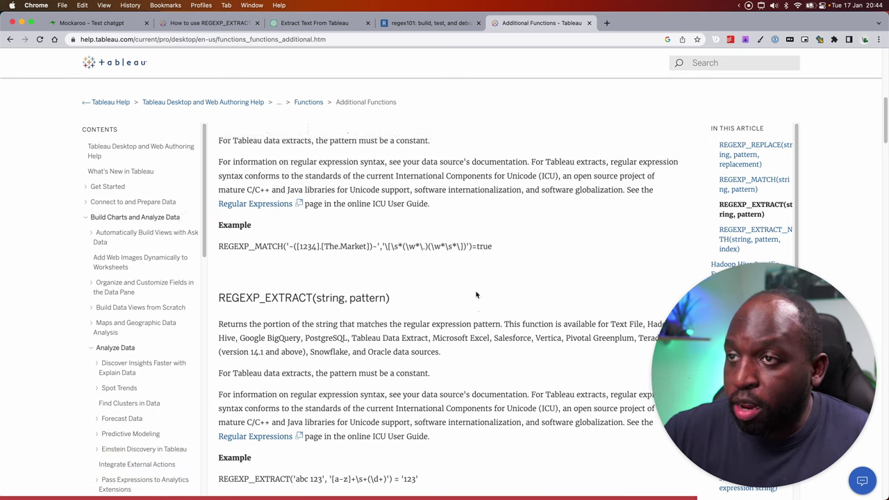
click(299, 253)
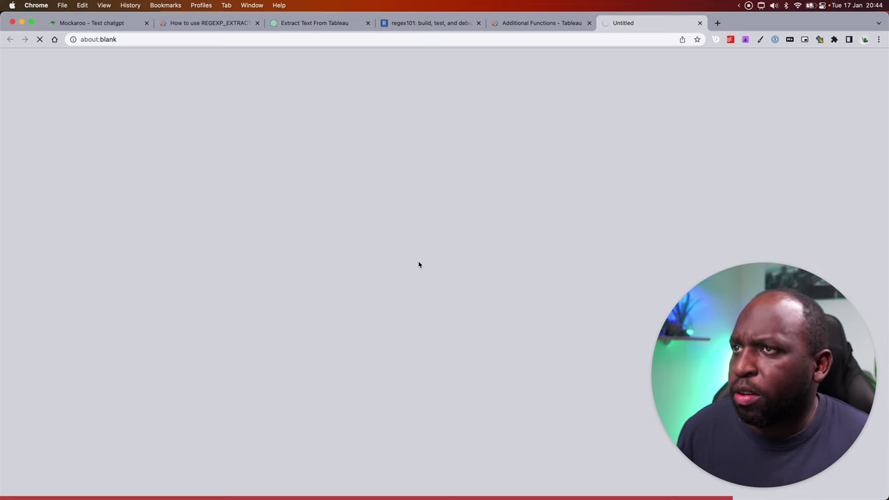
click(554, 28)
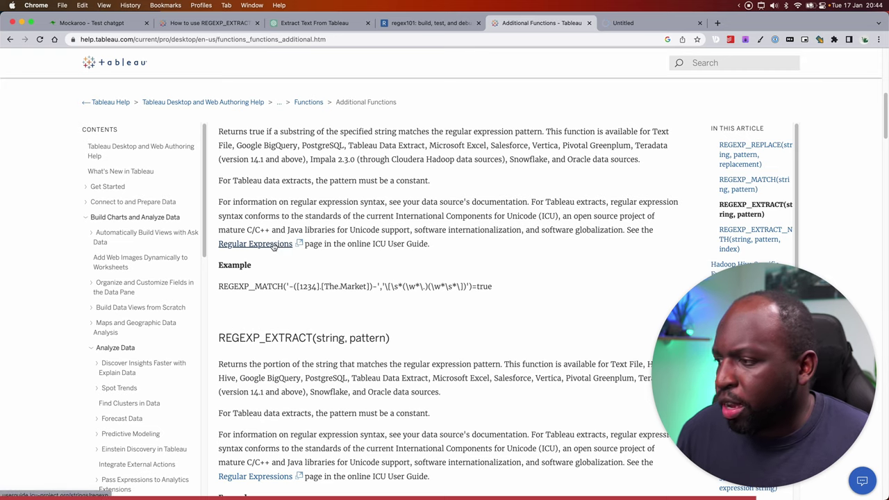
click(623, 22)
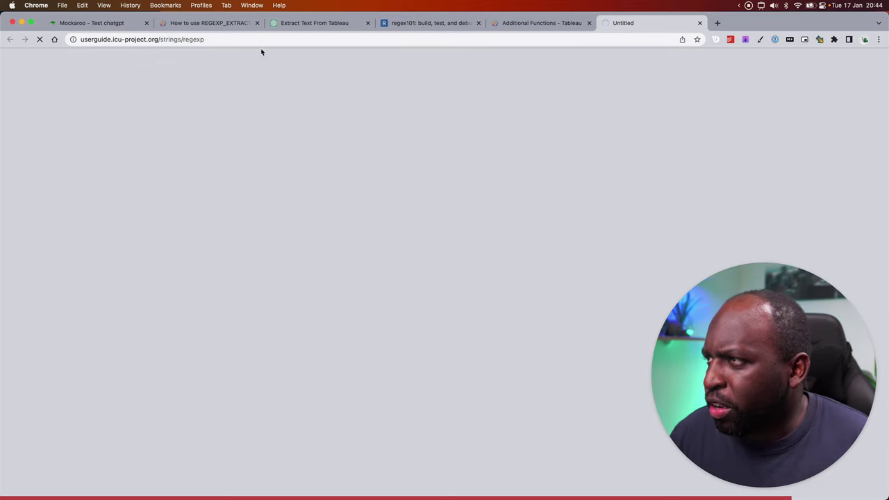
click(539, 24)
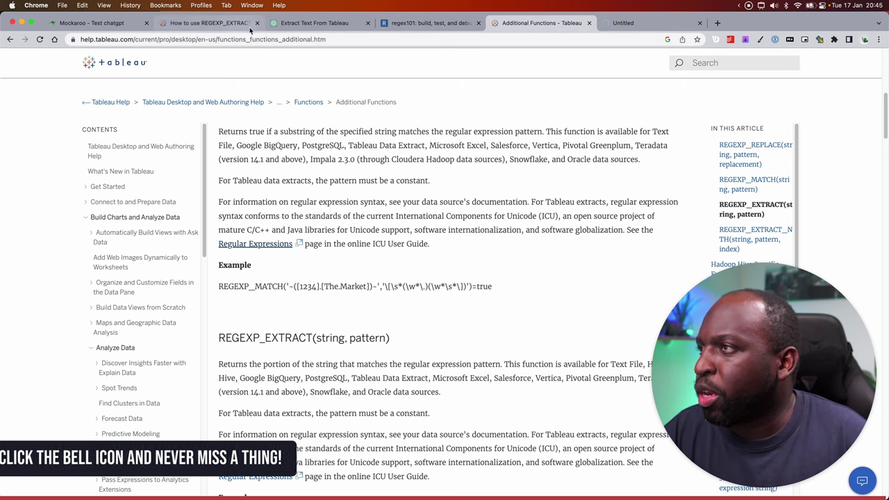
Step: Paste the Google search question into ChatGPT's message box and correct 'extrcat' to 'extract'
click(167, 24)
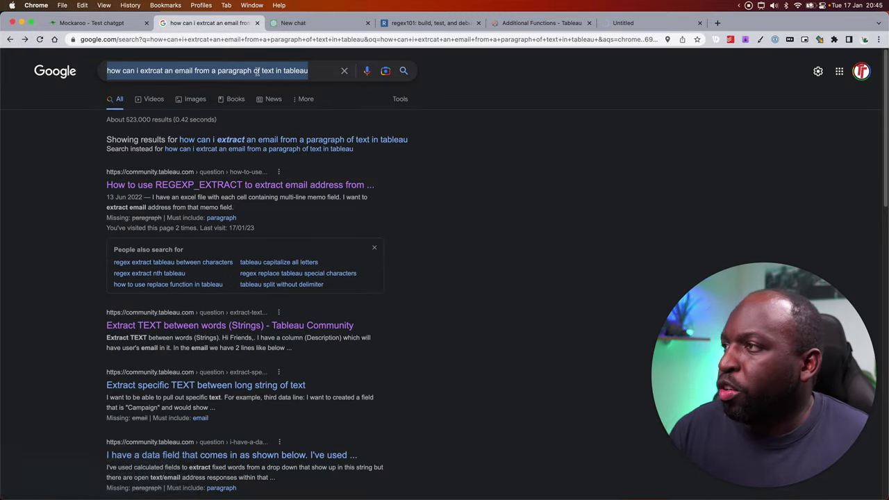
right_click(259, 70)
click(292, 143)
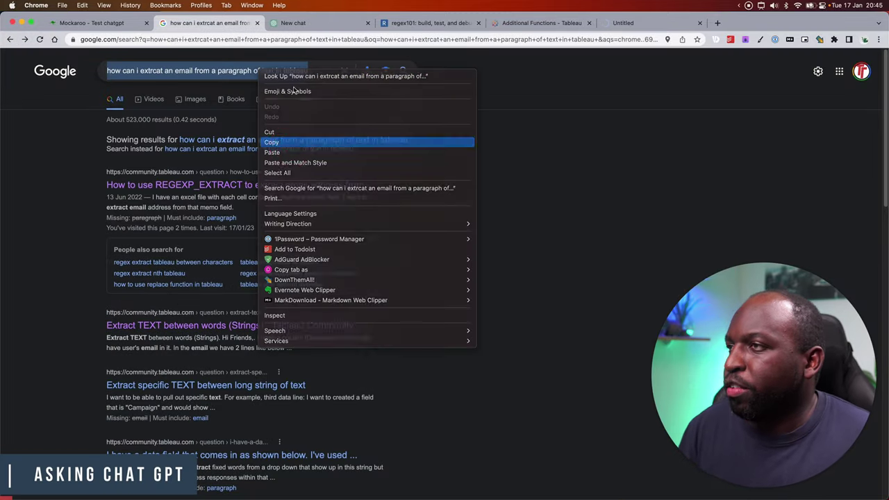
click(306, 23)
click(368, 467)
key(super+v)
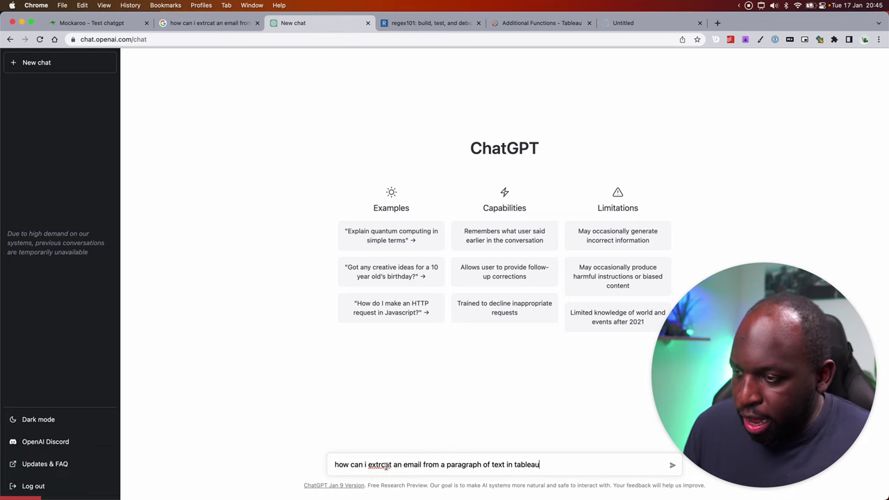
key(BackSpace)
key(Right)
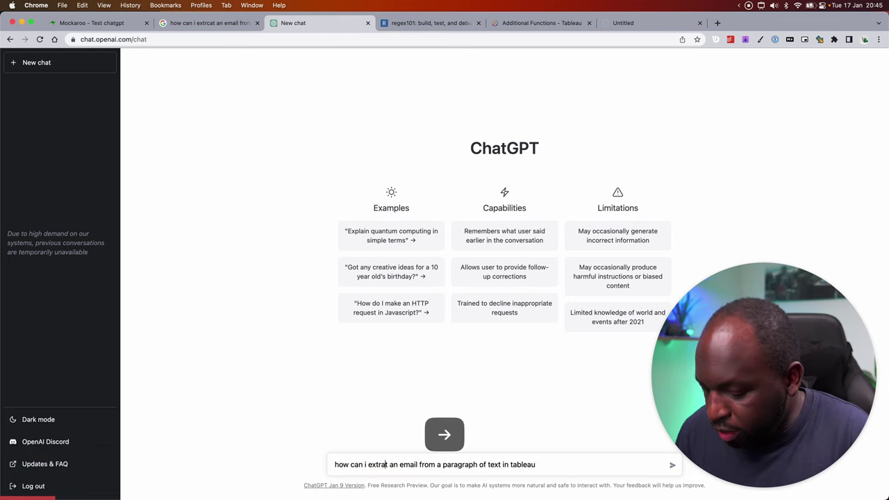
text(c)
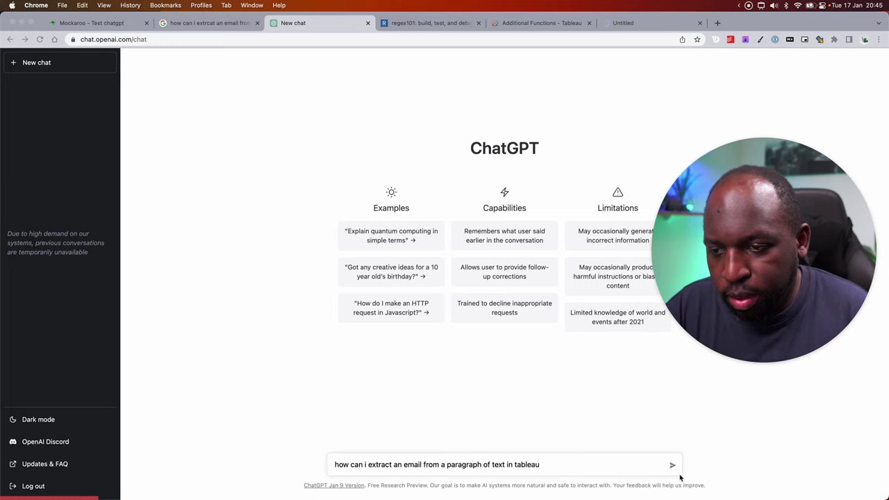
Step: Send the email-extraction question to ChatGPT and, once answered, bring up the window overview
click(672, 469)
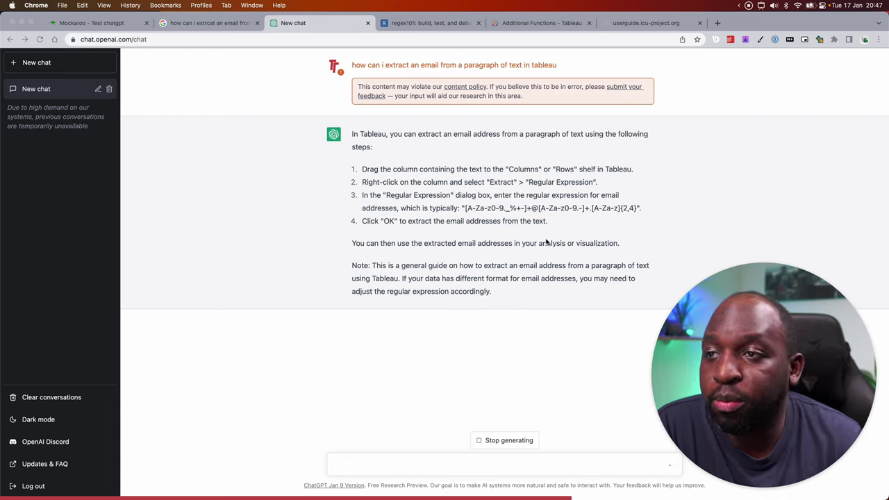
key(ctrl+Up)
Step: Copy the typical email regular expression from step 3 of ChatGPT's answer
click(268, 193)
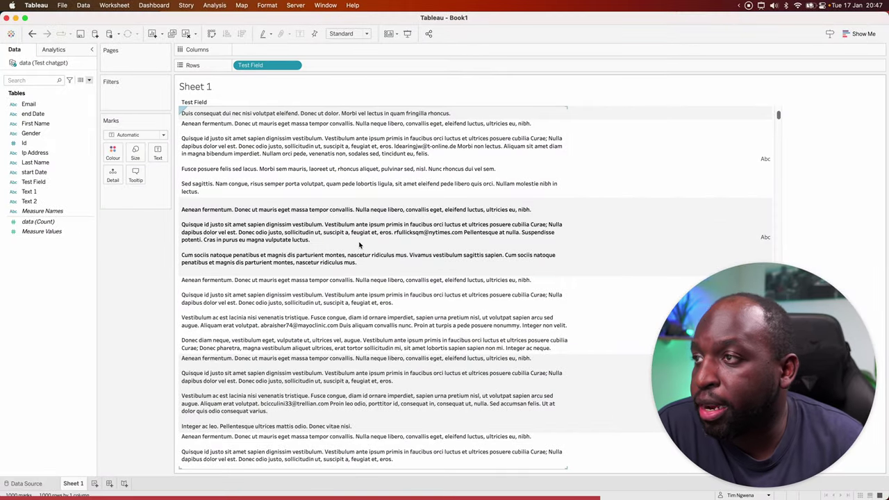
key(ctrl+Up)
click(324, 173)
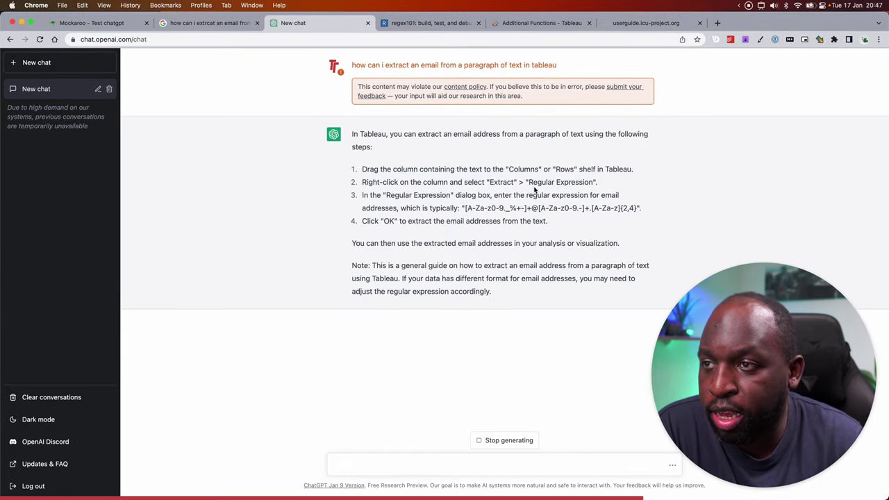
drag(464, 207, 636, 207)
right_click(636, 207)
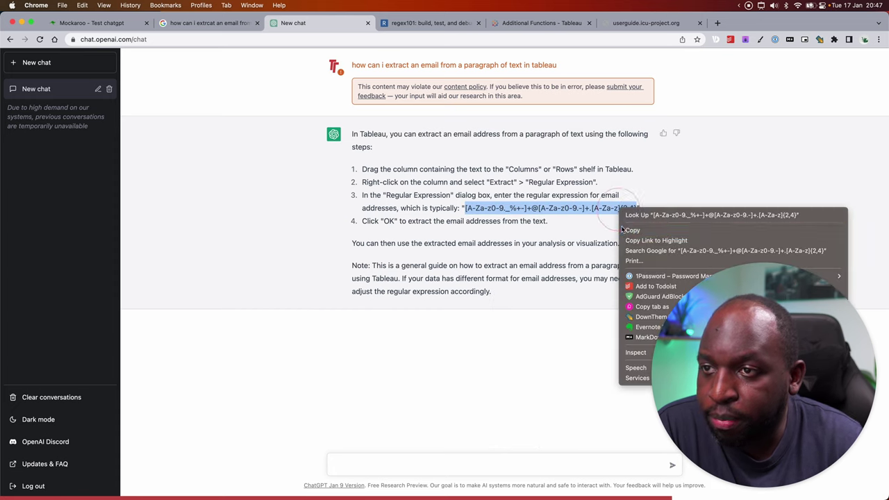
click(639, 229)
Step: Return to Tableau and open the options menu for Test Field on Rows
key(ctrl+Up)
click(415, 271)
right_click(291, 67)
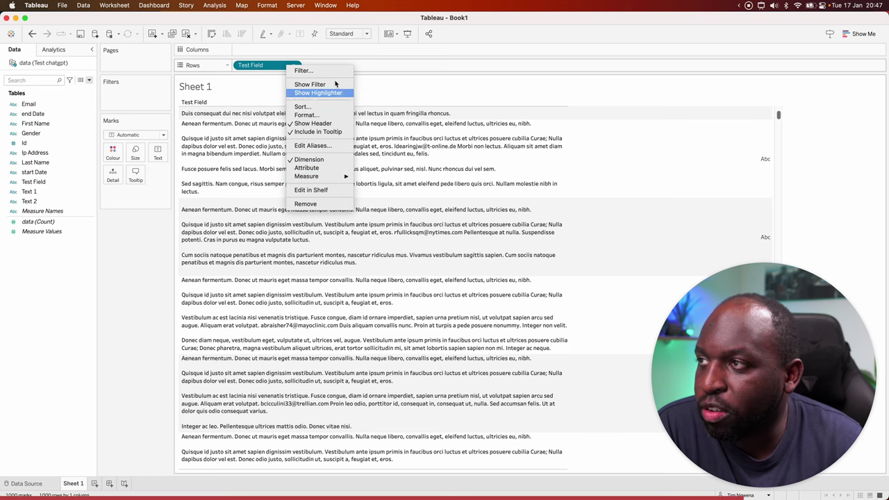
key(Escape)
click(293, 65)
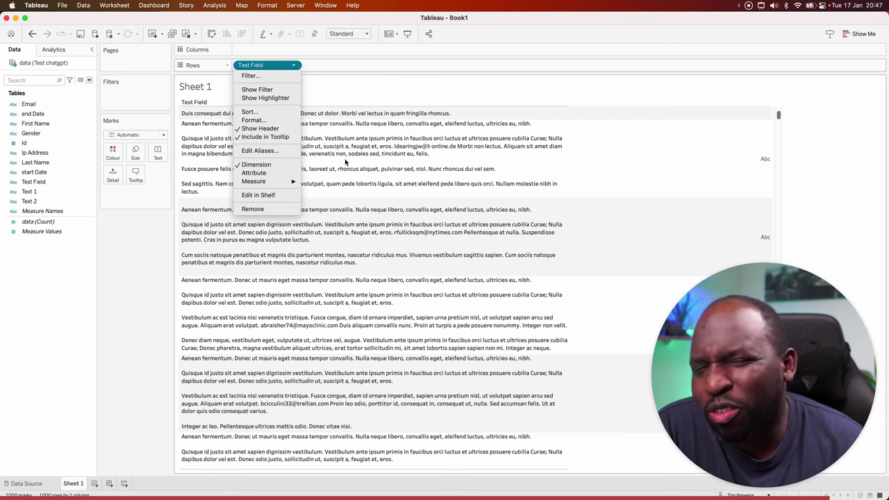
click(149, 270)
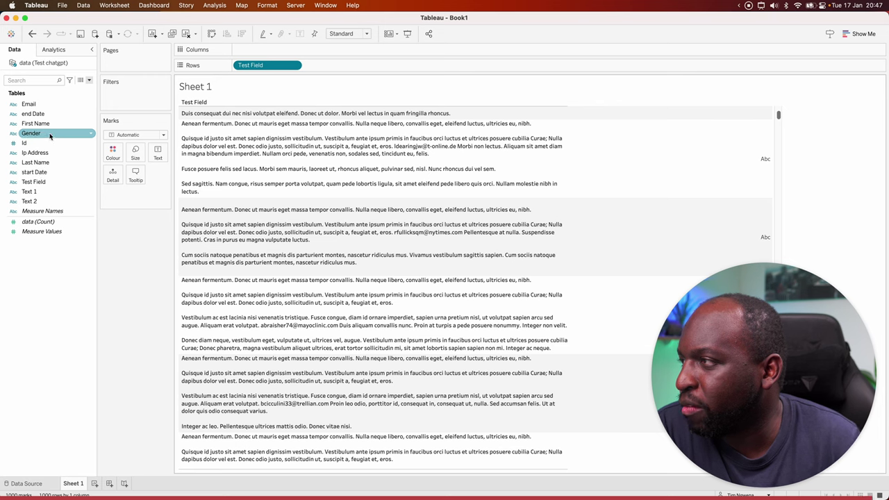
Step: Create a calculated field from Test Field and paste the email regex in place of [Test Field]
right_click(59, 184)
mouse_move(101, 250)
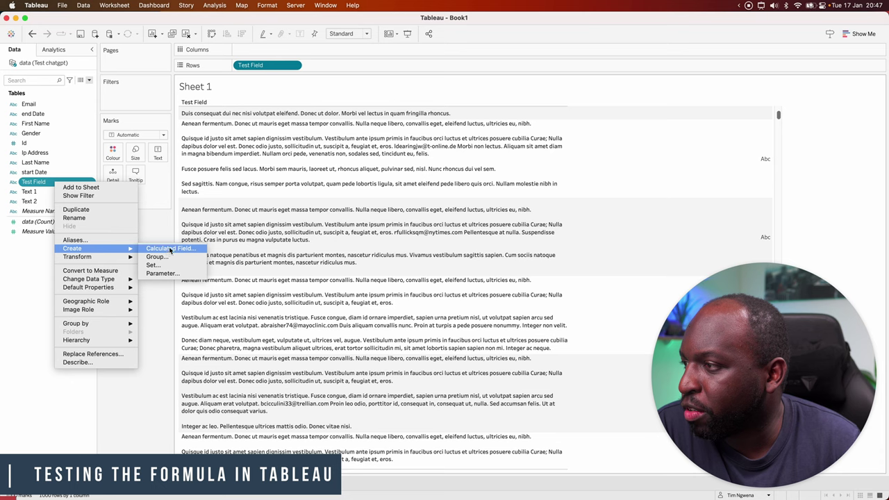
click(171, 250)
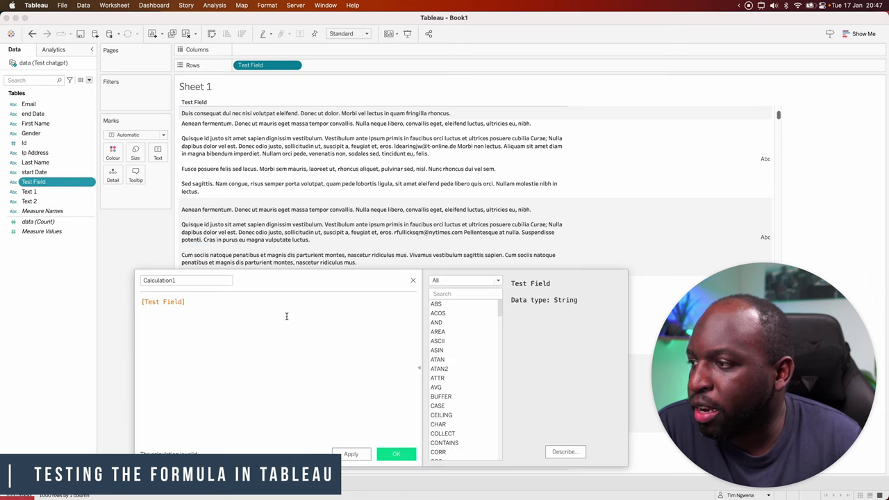
drag(186, 302, 143, 302)
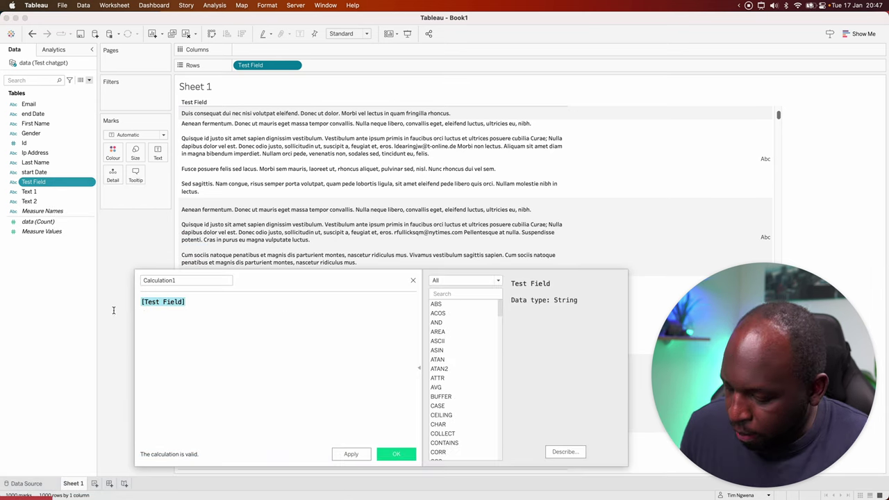
key(super+v)
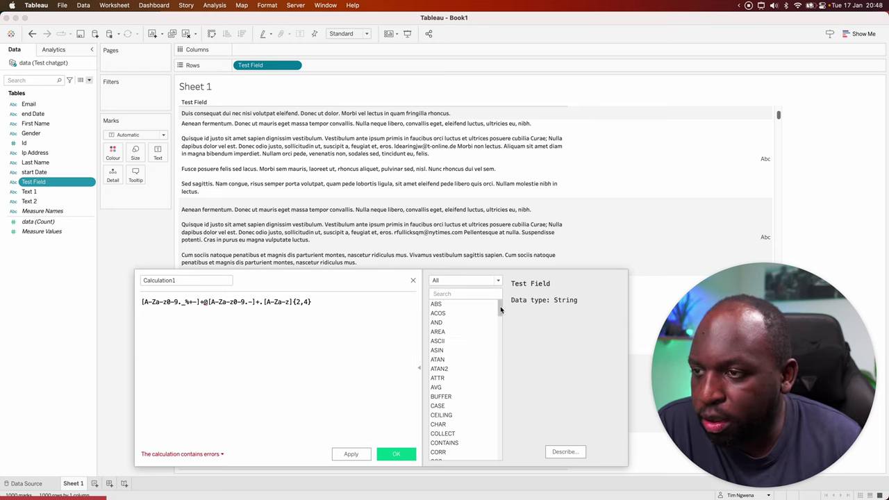
Step: Insert REGEXP_EXTRACT via the 'rege' function search and cut the regex out of the formula
drag(500, 311, 471, 290)
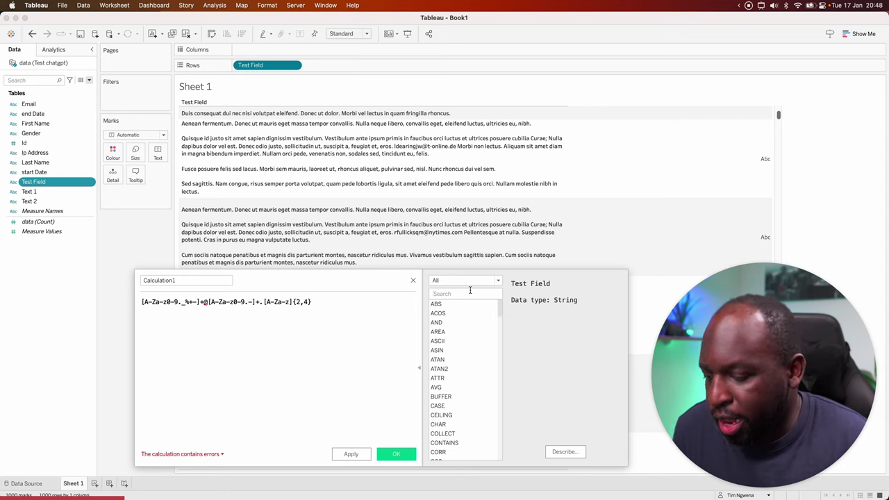
click(470, 291)
text(rege)
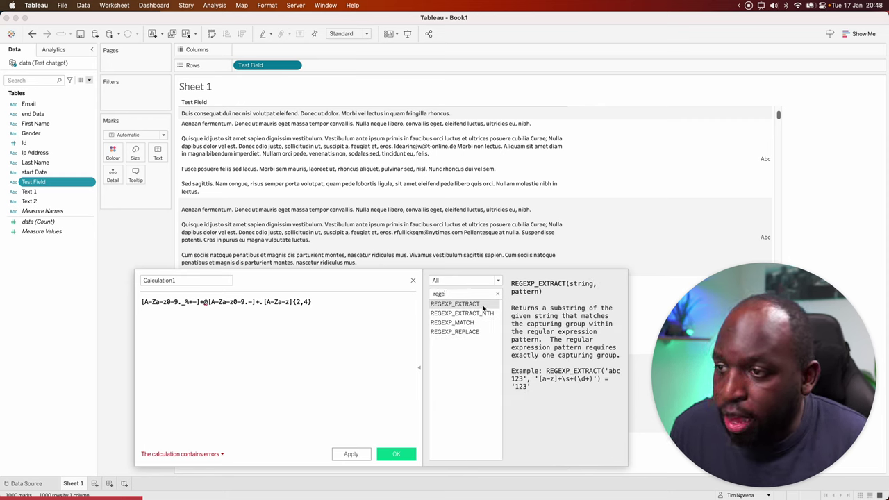
double_click(455, 303)
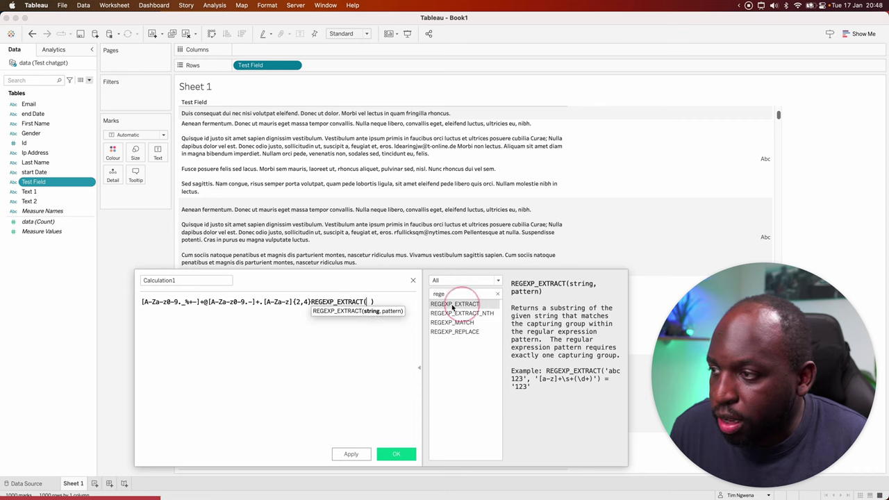
click(273, 302)
drag(272, 301, 139, 301)
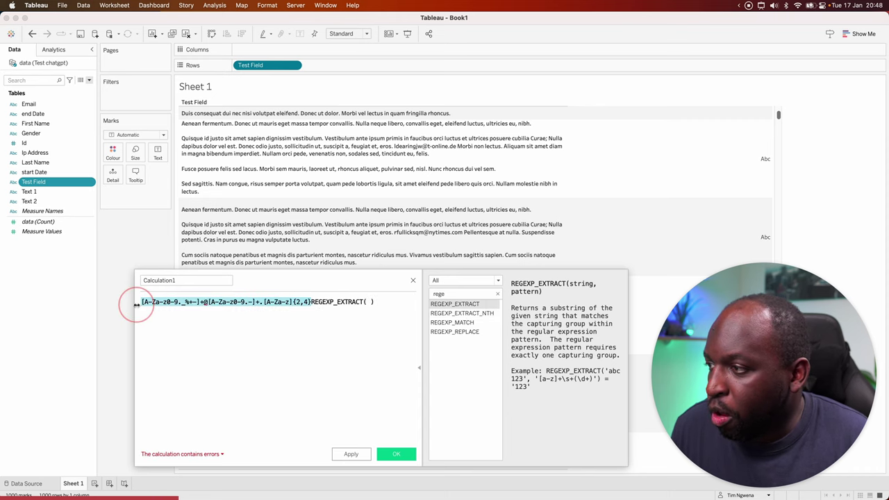
key(super+x)
click(198, 302)
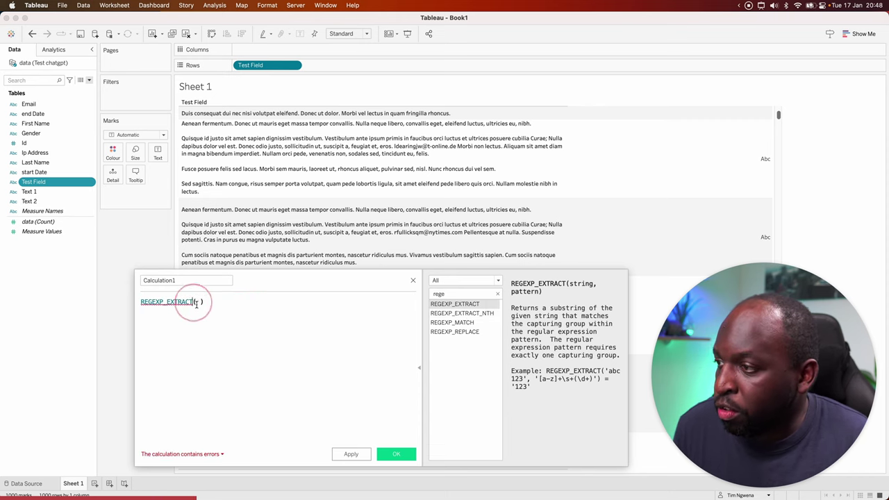
Step: Enlarge the formula text and fill REGEXP_EXTRACT with [Test Field] and the pasted regex
key(super+equal)
key(super+equal)
key(super+equal)
key(super+equal)
key(super+equal)
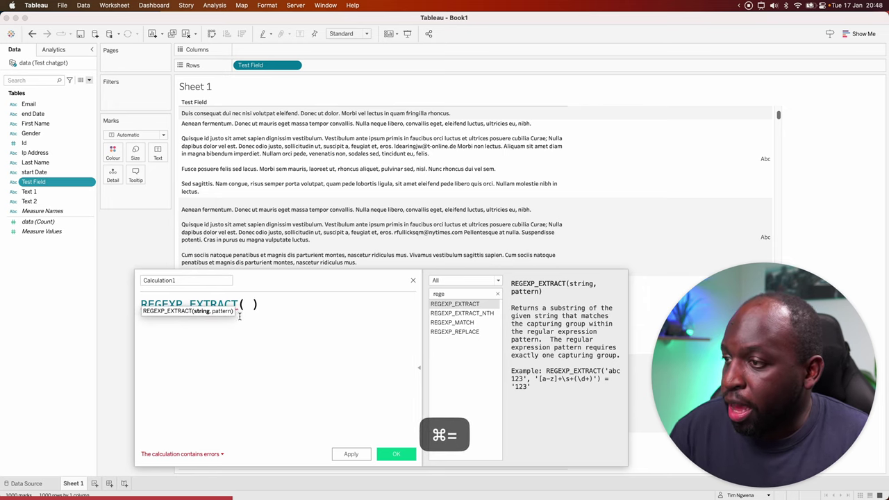
key(super+equal)
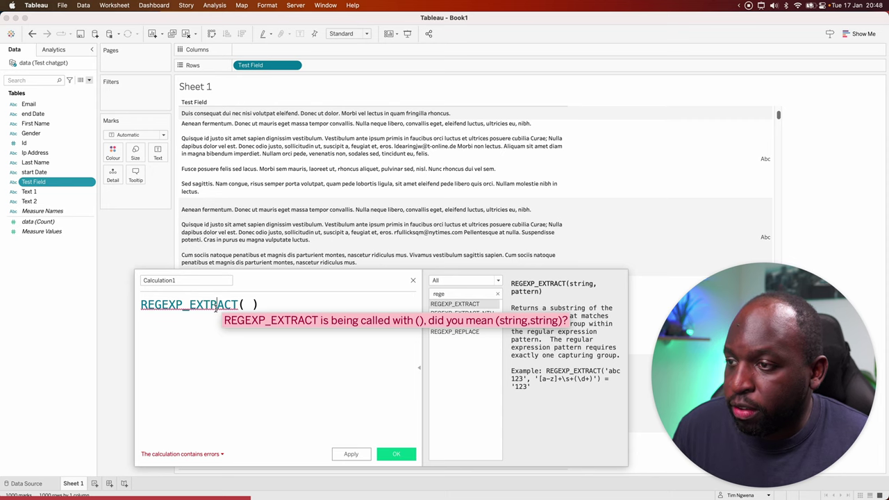
click(246, 306)
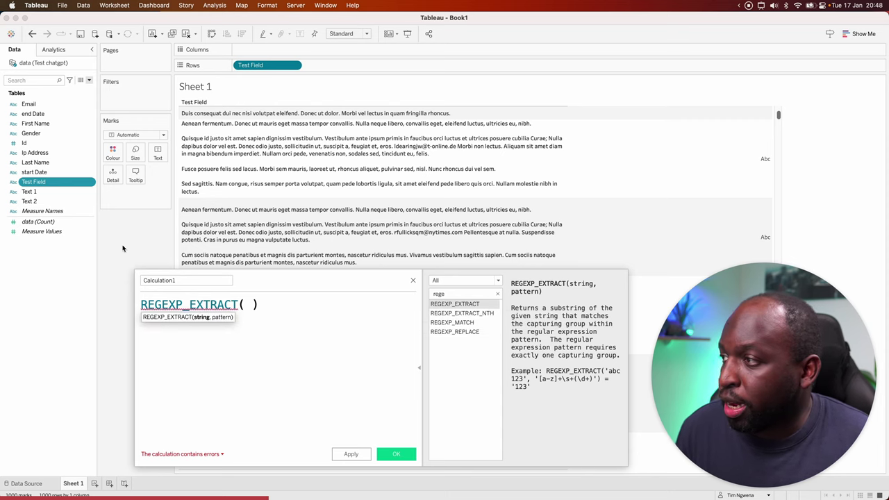
drag(34, 182, 251, 319)
text(,)
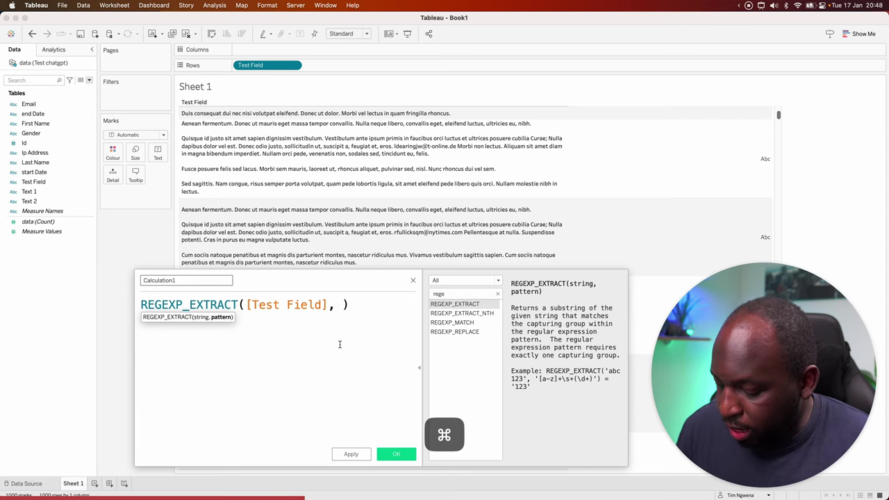
key(super+v)
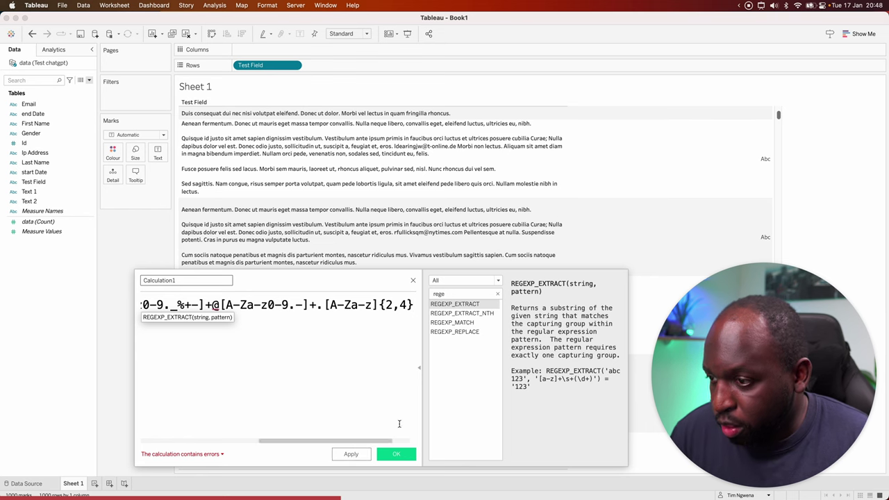
Step: Enclose the regex pattern in single quotes and widen the editor to show the full formula
click(419, 367)
drag(417, 331, 661, 332)
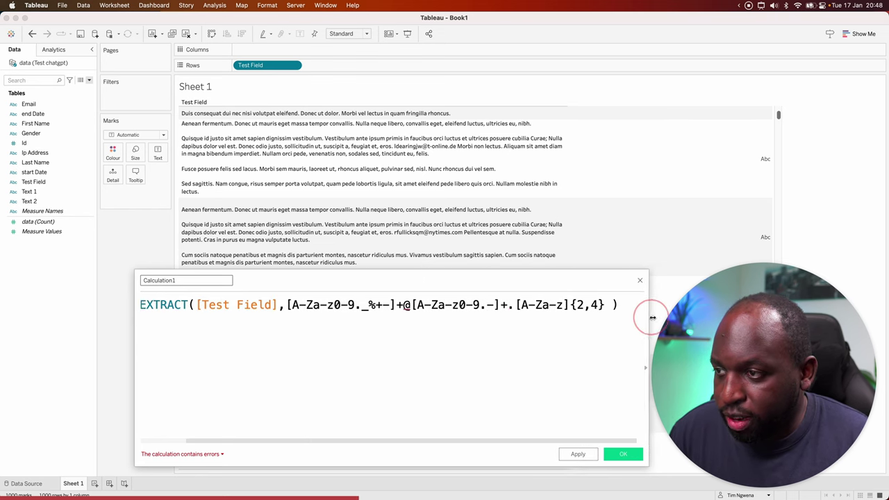
shift+click(319, 304)
drag(307, 273, 293, 159)
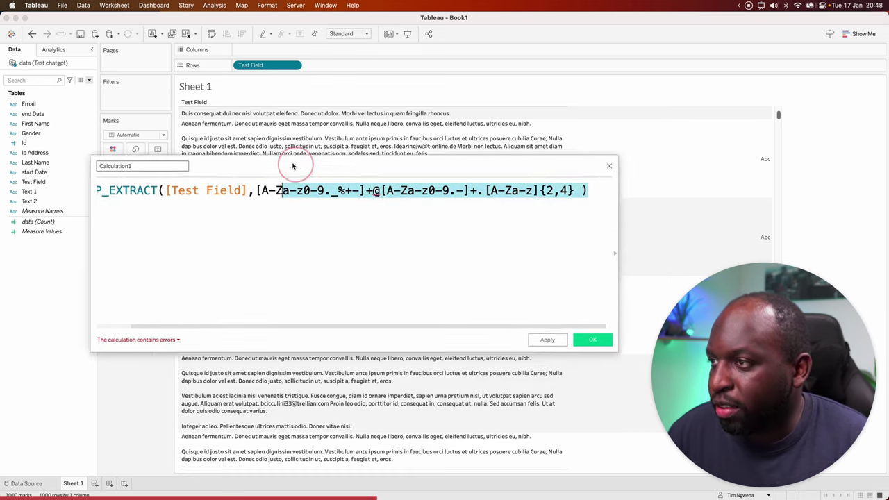
click(324, 235)
click(253, 182)
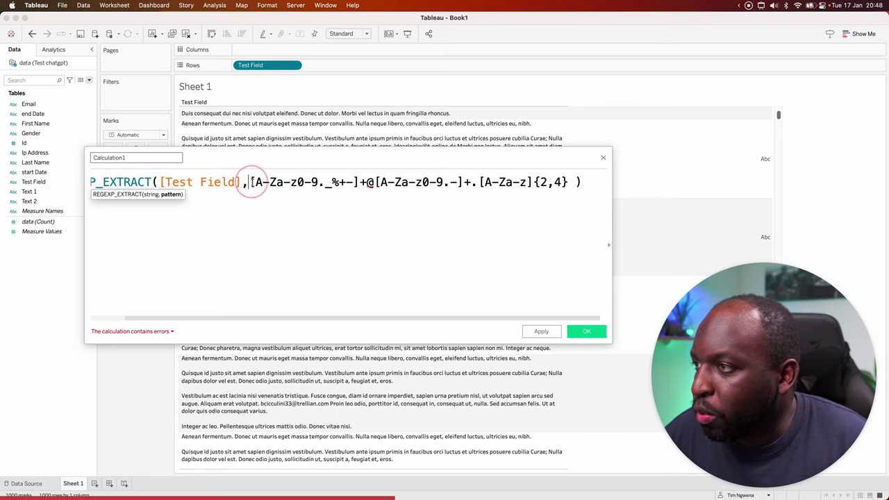
text(')
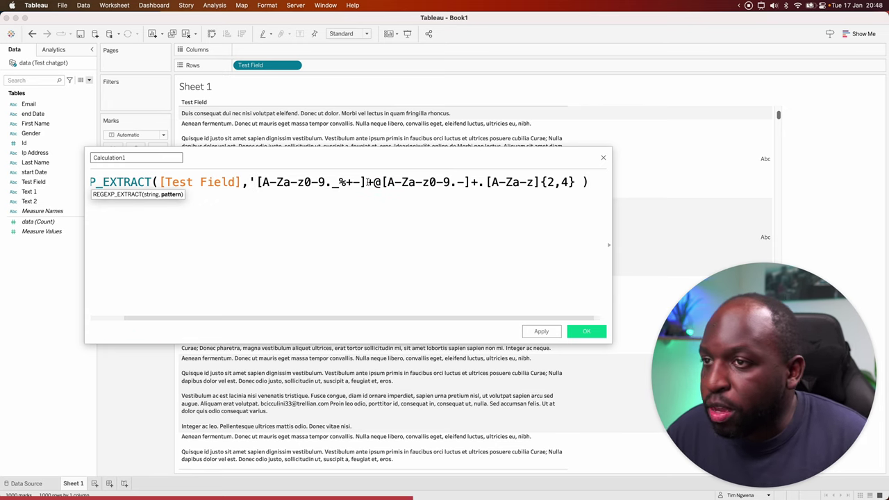
click(580, 182)
key(Left)
text(')
drag(421, 157, 471, 120)
drag(663, 181, 749, 182)
drag(520, 124, 459, 70)
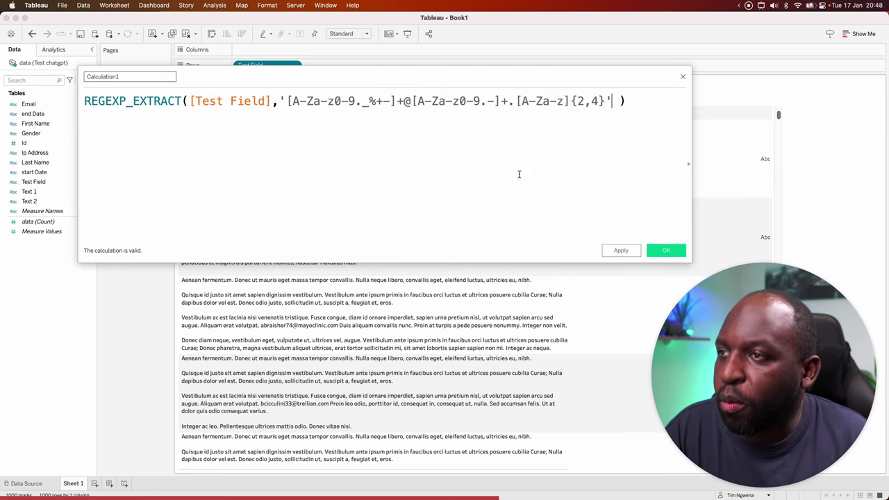
Step: Apply Calculation1 and drop it on Rows beside Test Field
click(613, 251)
drag(582, 78, 586, 117)
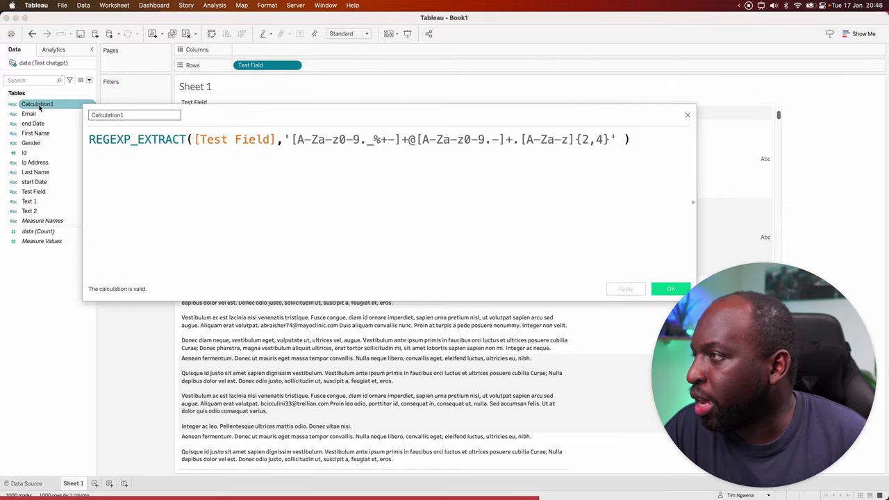
drag(37, 104, 372, 68)
drag(403, 116, 259, 118)
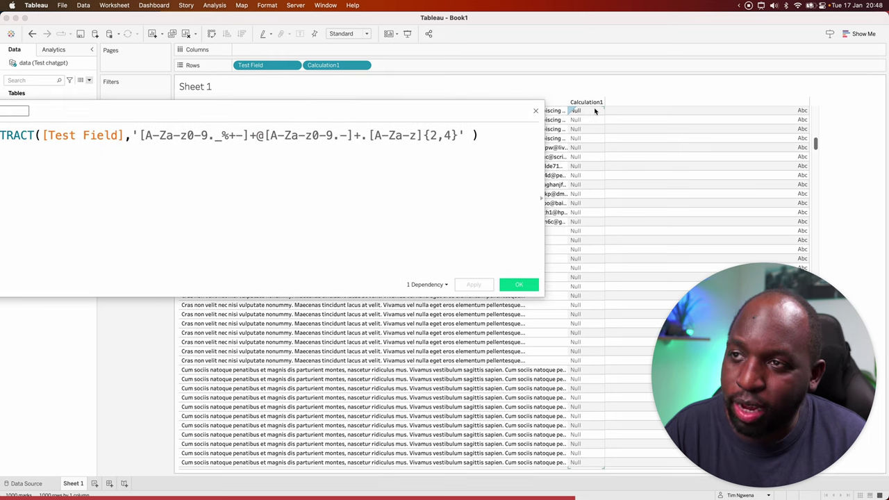
drag(410, 115, 623, 122)
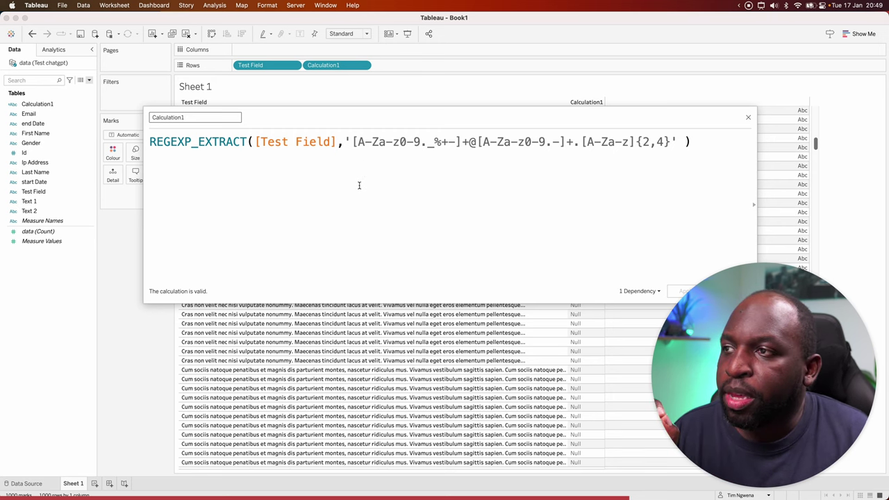
Step: Wrap the email pattern in parentheses, apply it, and widen the Calculation1 column to show full emails
click(353, 142)
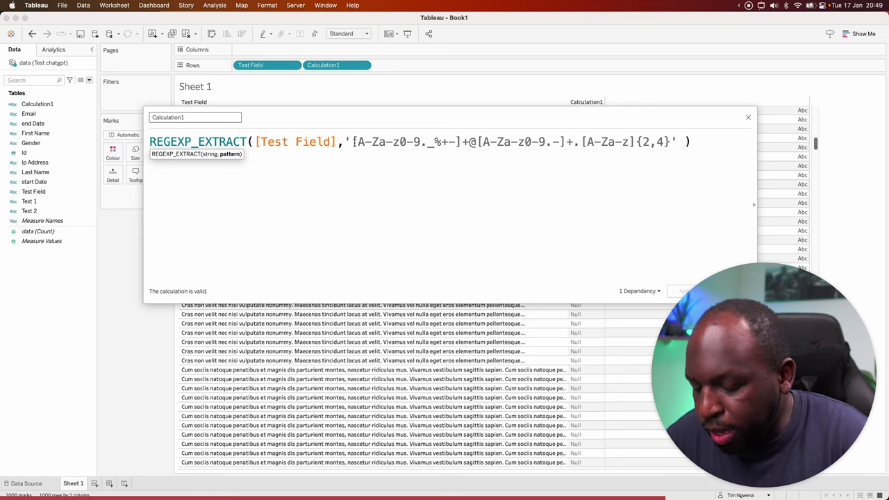
text(()
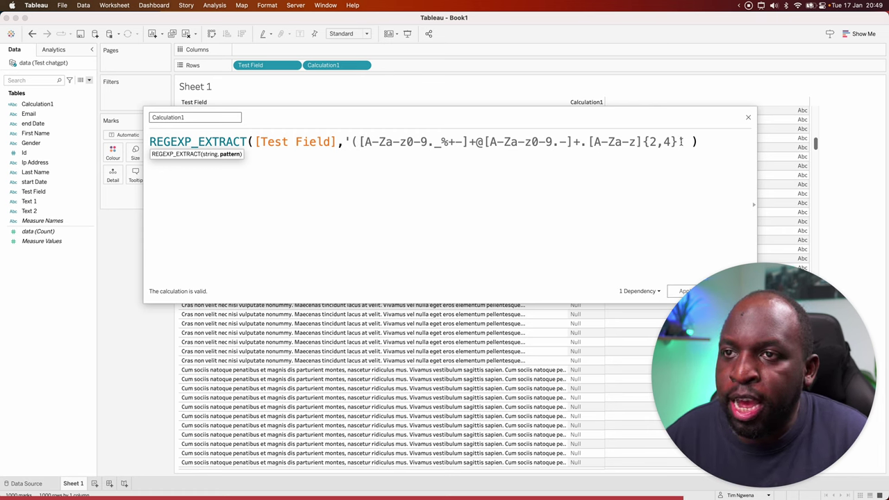
click(678, 141)
text())
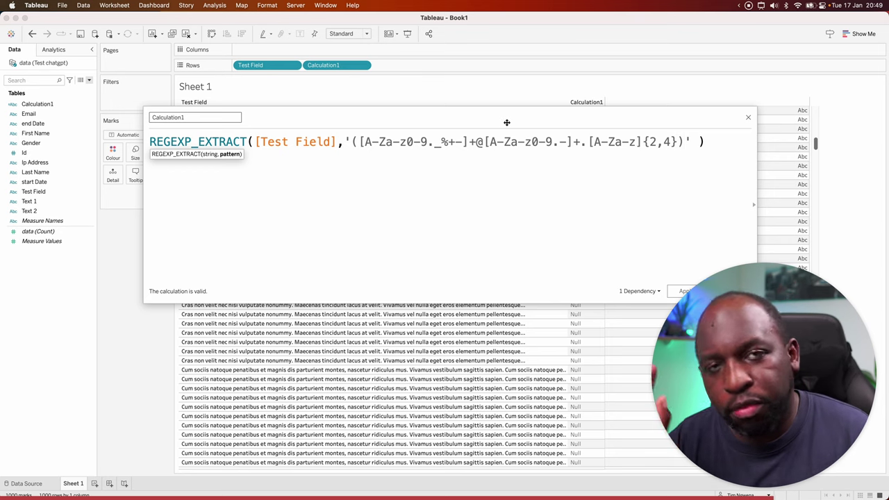
drag(507, 122, 491, 92)
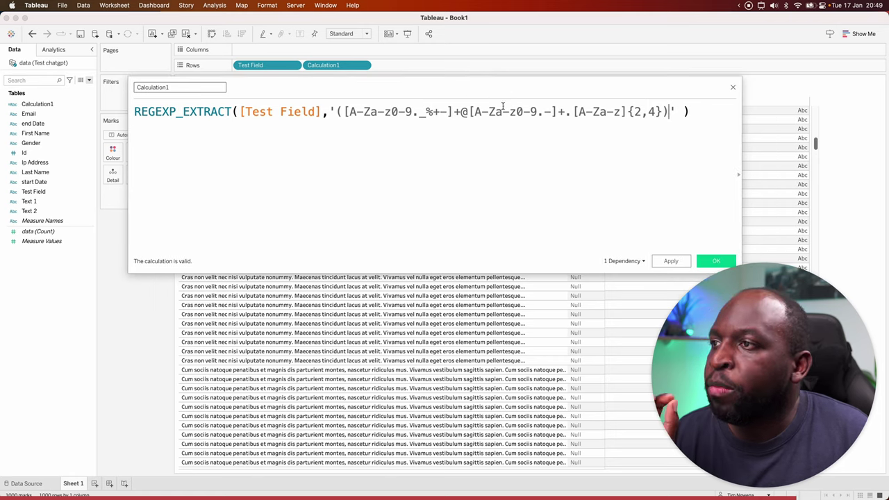
click(671, 261)
drag(605, 87, 350, 77)
drag(642, 111, 711, 109)
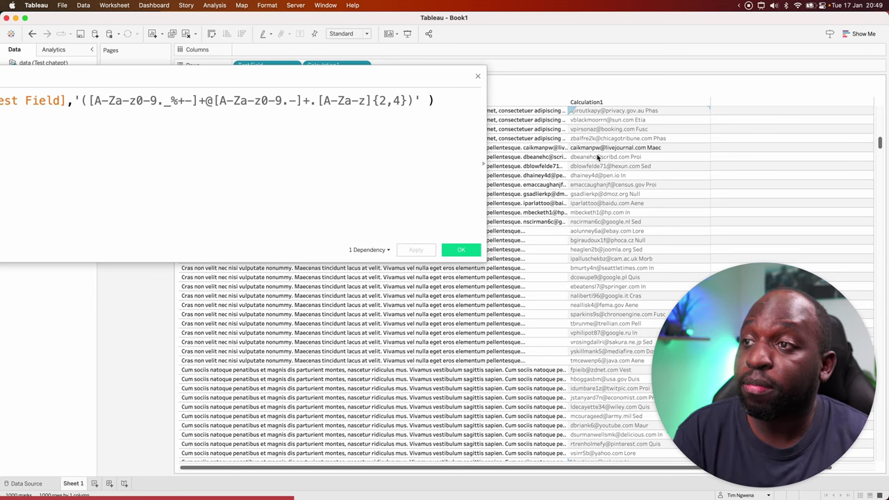
Step: In ChatGPT, type the new question 'how cna i write a fomrula in tableau that extrcats em'
key(ctrl+Up)
click(343, 176)
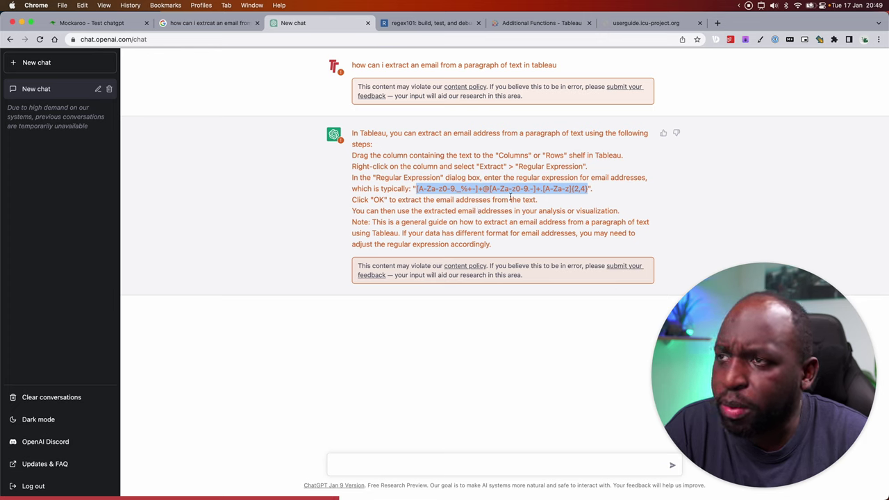
click(468, 348)
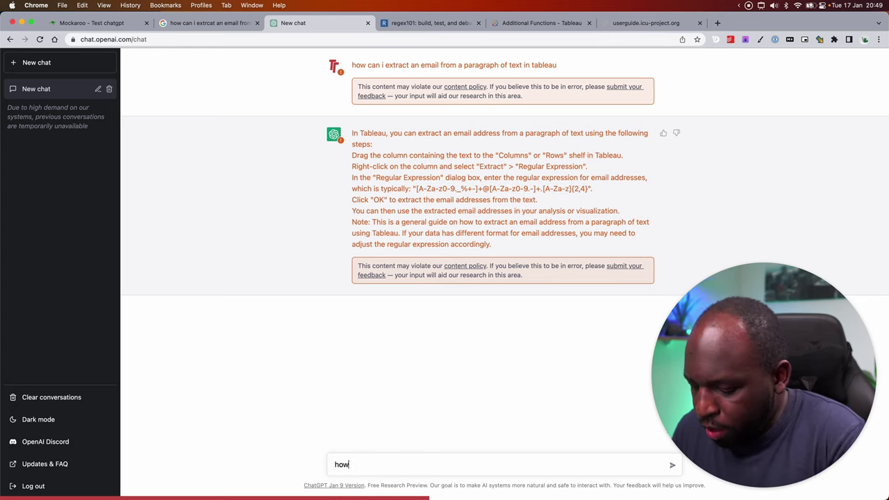
text(how cna i write a fo)
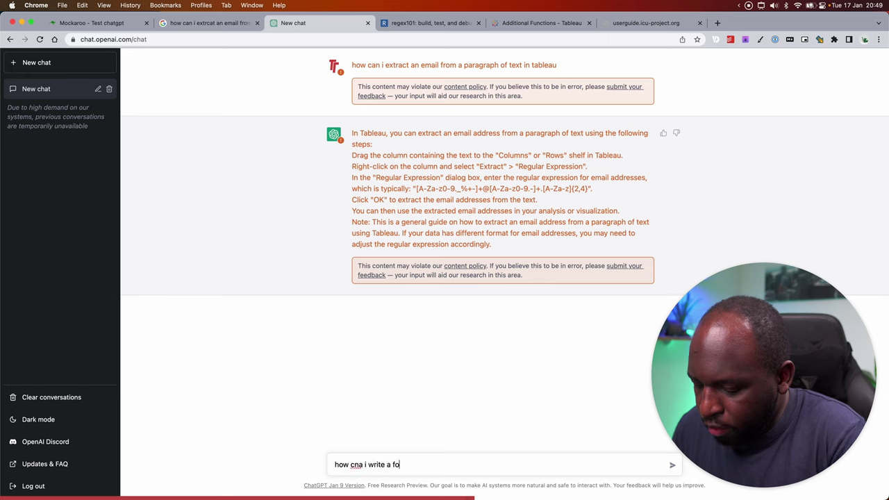
text(mrula in tableau that extrca)
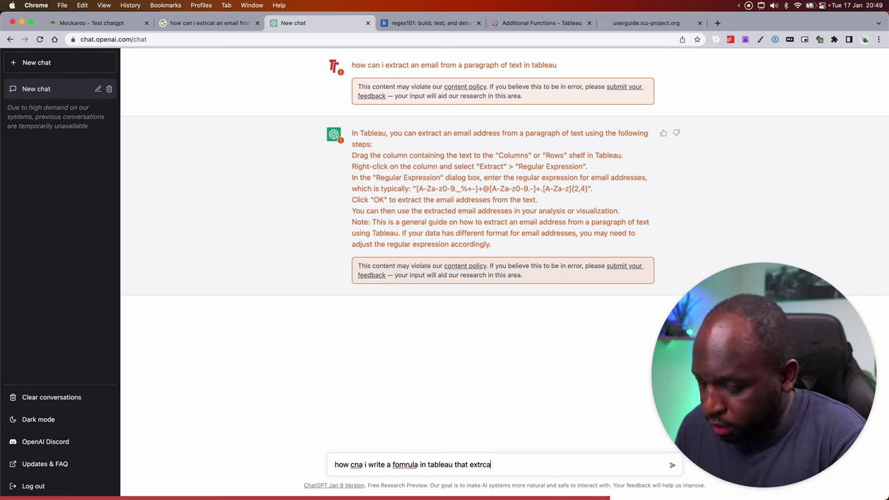
text(ts emails from a paragraph of text?)
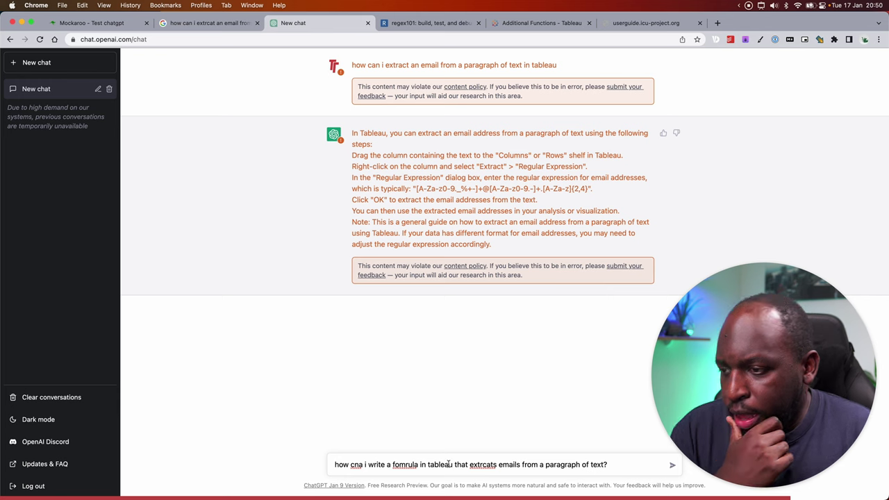
Step: Correct the misspellings to 'formula', 'can' and 'extracts' using spelling suggestions
right_click(405, 465)
click(426, 261)
right_click(357, 465)
click(375, 261)
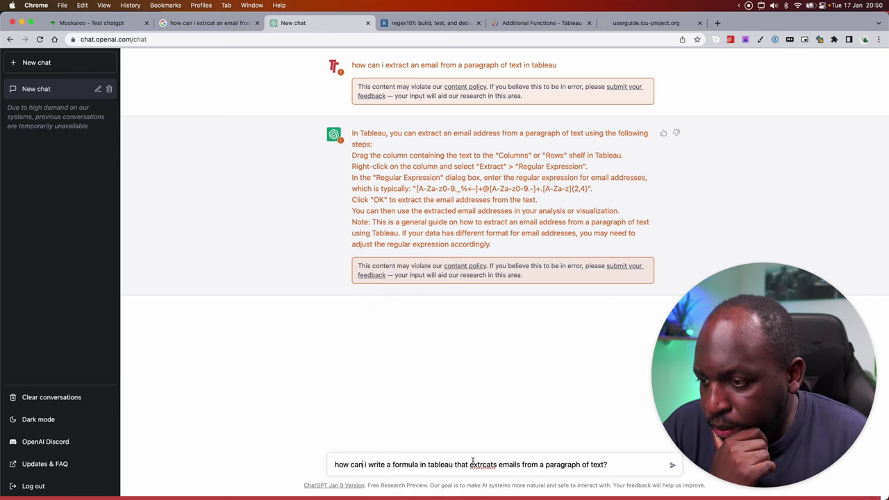
right_click(479, 465)
click(521, 261)
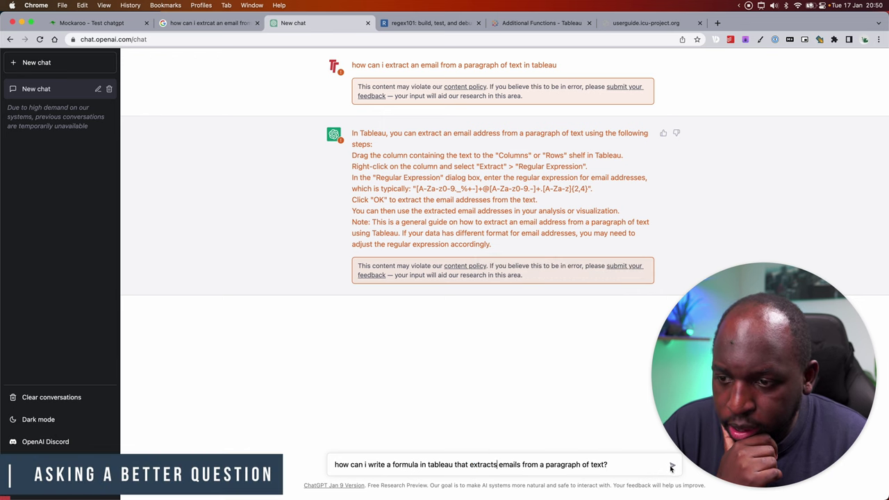
click(607, 465)
Step: Send the formula question to ChatGPT for a REGEX_EXTRACT email-extraction example
key(Return)
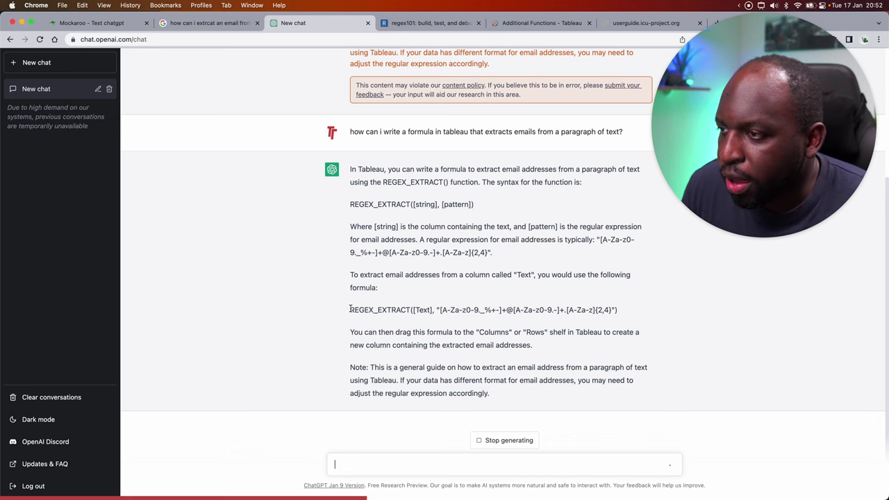
Step: Copy ChatGPT's REGEX_EXTRACT formula and paste it on a new second line of Calculation1
drag(351, 310, 634, 313)
key(super+c)
key(ctrl+Up)
click(532, 123)
text())
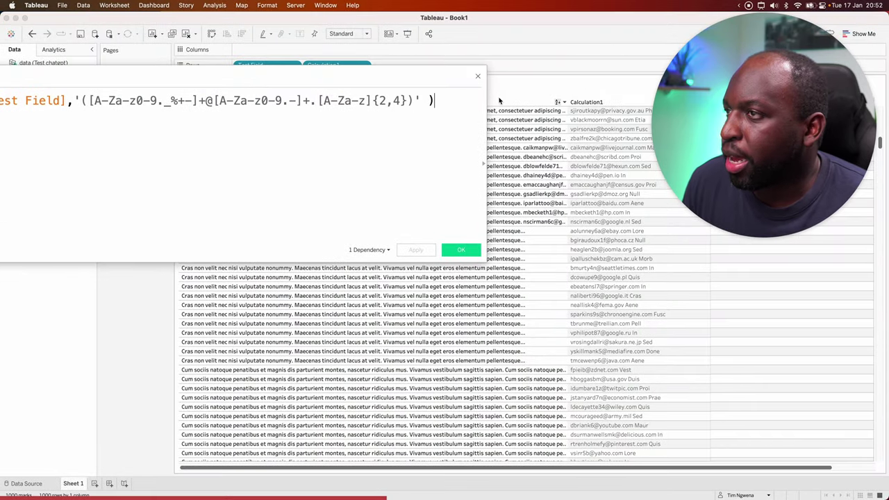
drag(454, 86, 596, 80)
key(Return)
key(super+v)
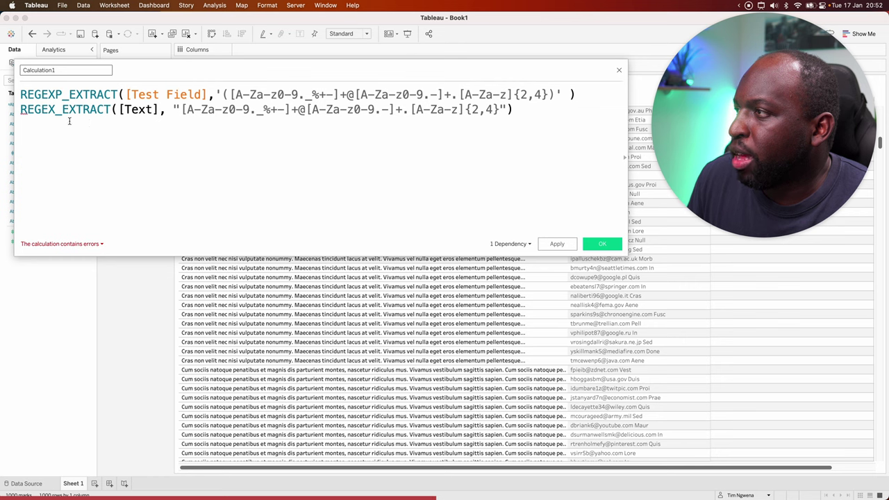
Step: Replace [Text] in the pasted formula with the Test Field field
click(50, 111)
click(99, 144)
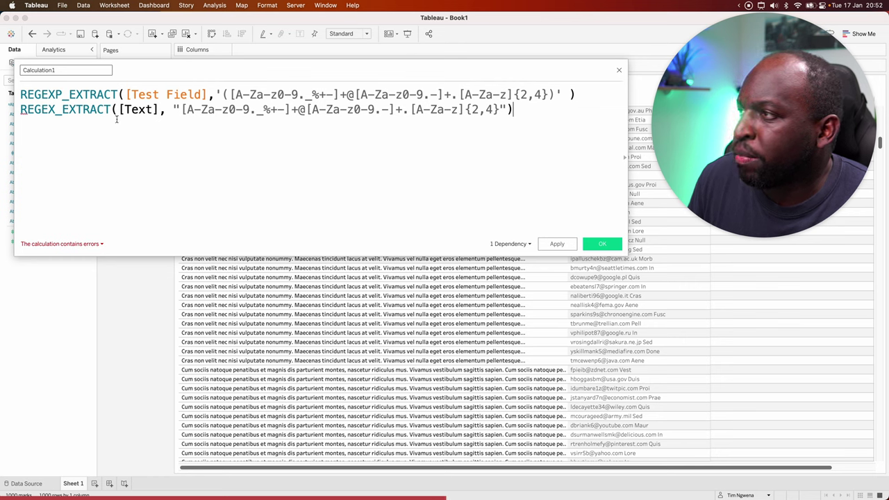
click(64, 91)
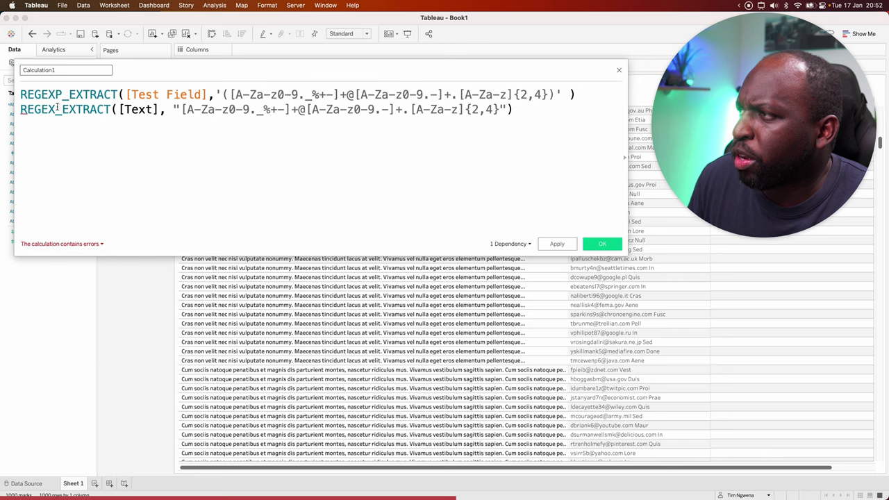
click(56, 113)
click(625, 157)
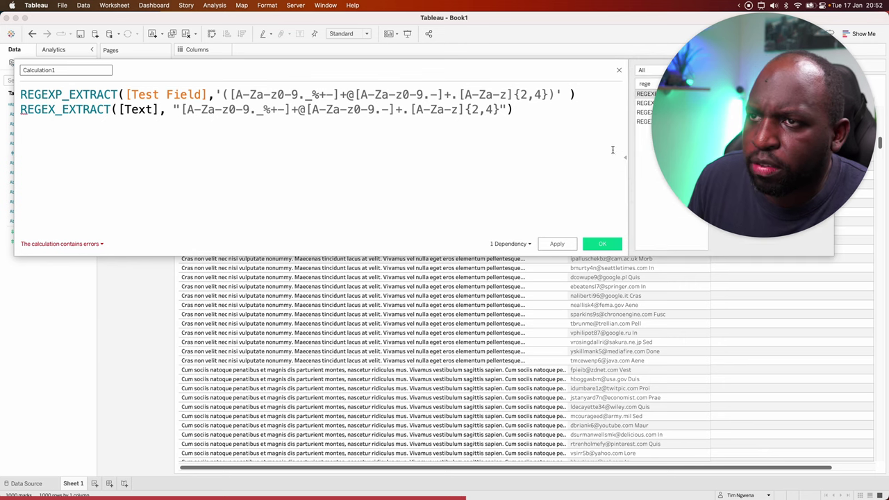
drag(586, 72, 688, 86)
click(171, 132)
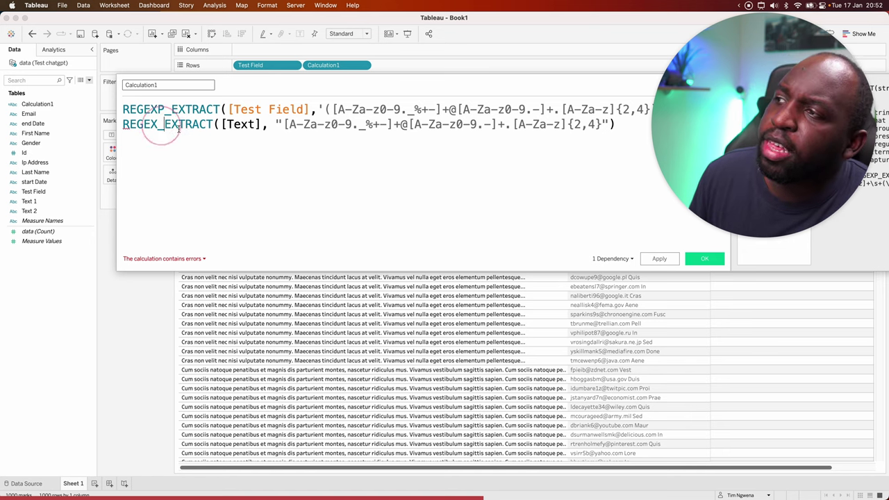
click(221, 124)
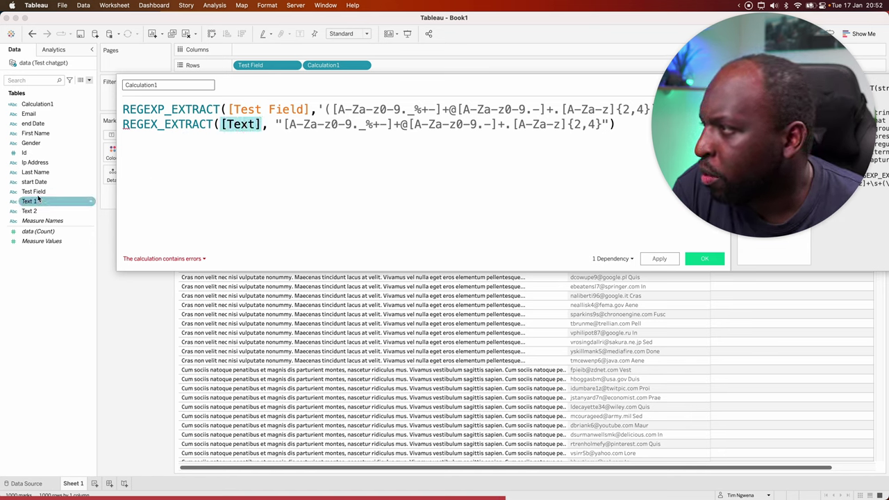
drag(33, 191, 246, 143)
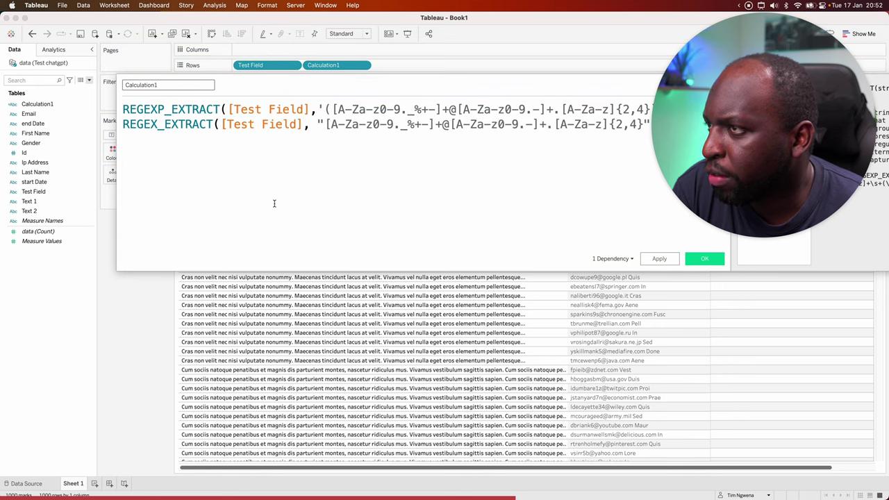
drag(123, 109, 653, 109)
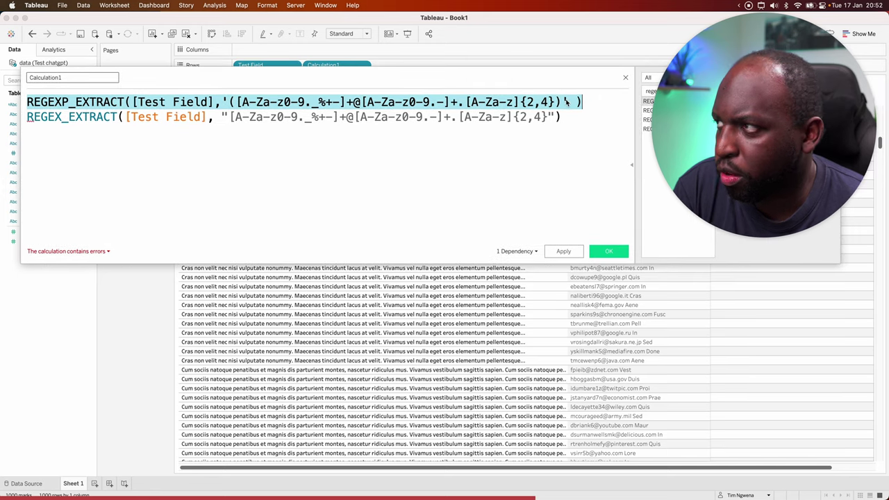
Step: Comment out the original REGEXP_EXTRACT line with // and view the calculation error
click(566, 115)
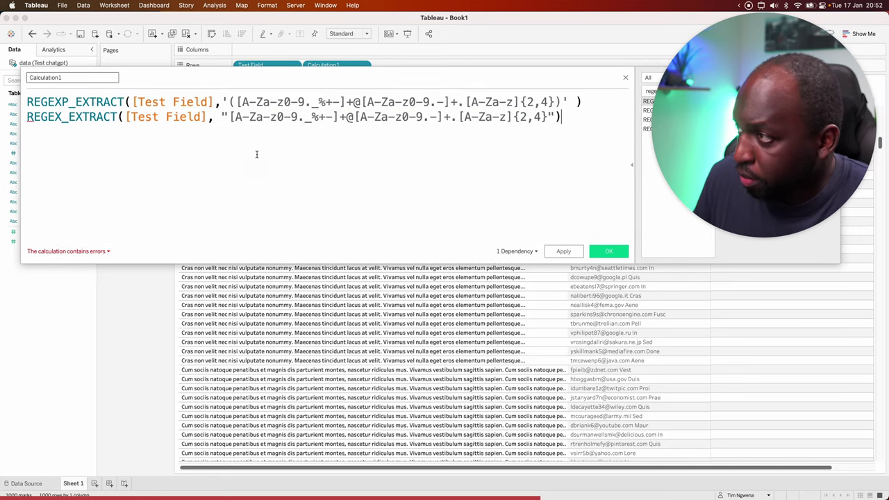
click(27, 101)
text(//)
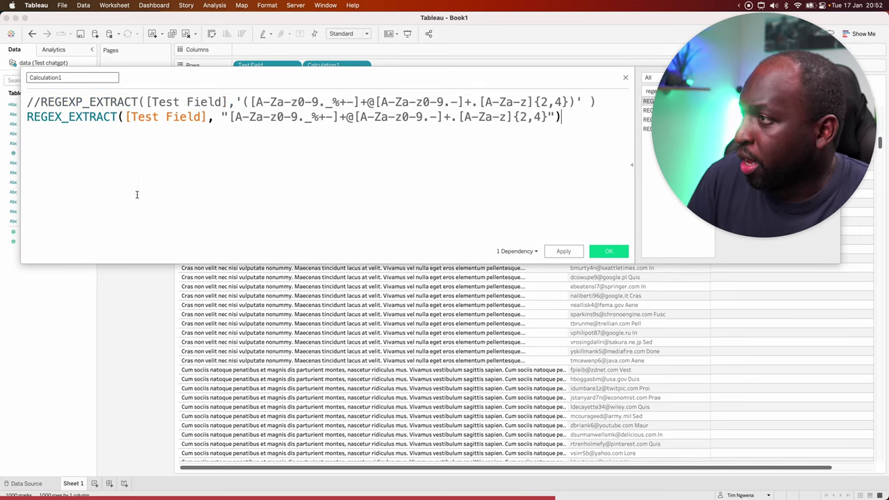
key(super+Down)
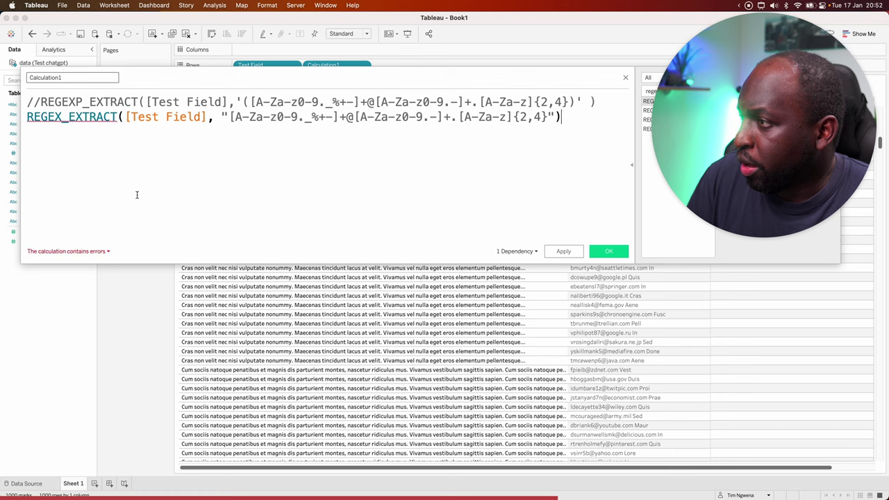
click(85, 255)
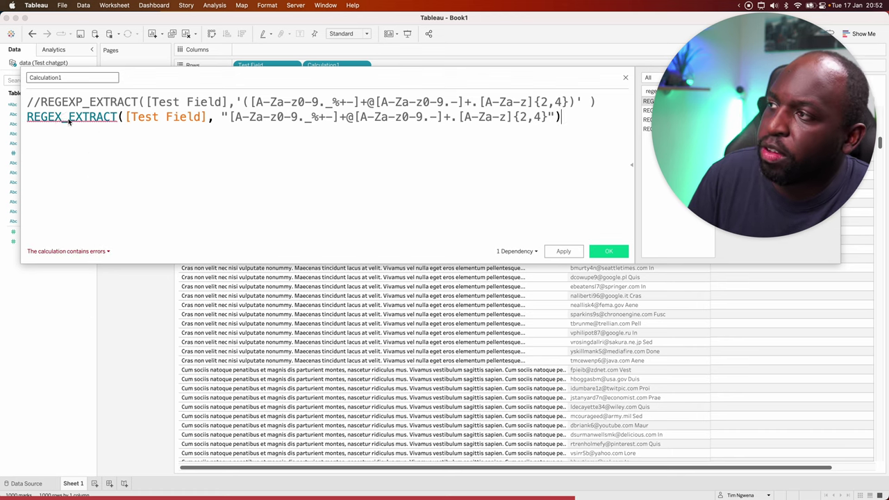
Step: Try renaming REGEX_EXTRACT to REGEXP_EXTRACT, then remove the added P again
mouse_move(62, 123)
text(P)
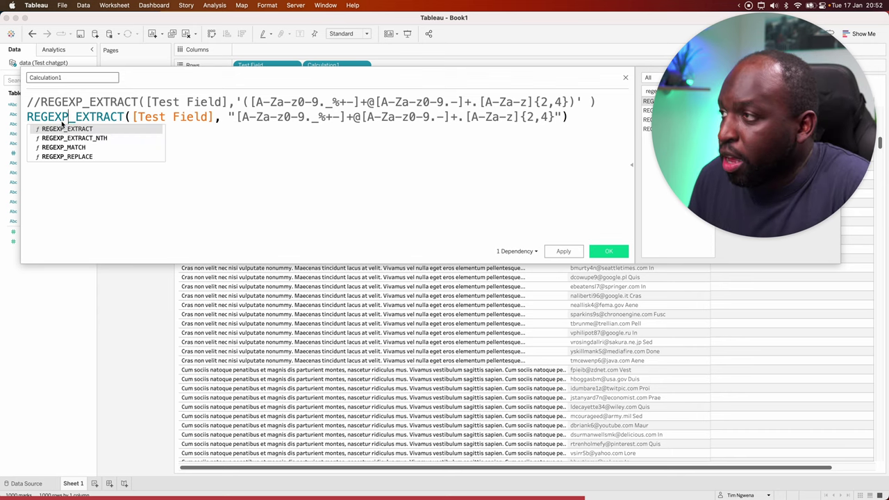
click(208, 161)
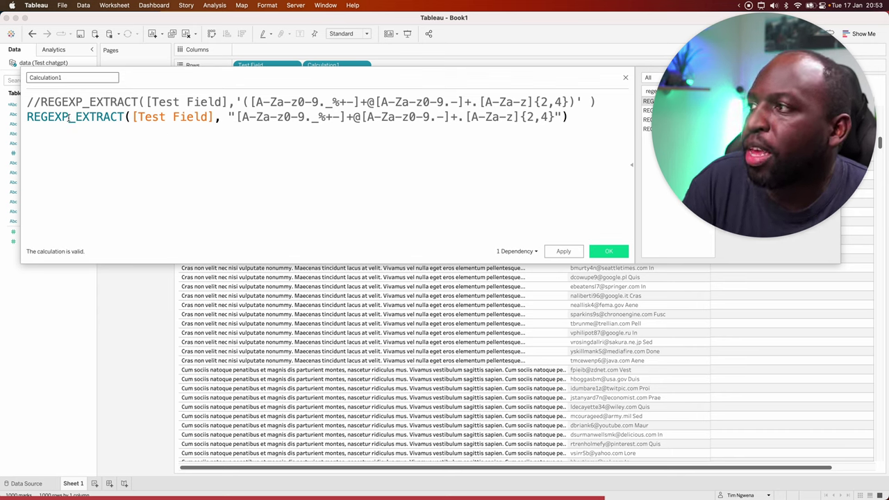
key(BackSpace)
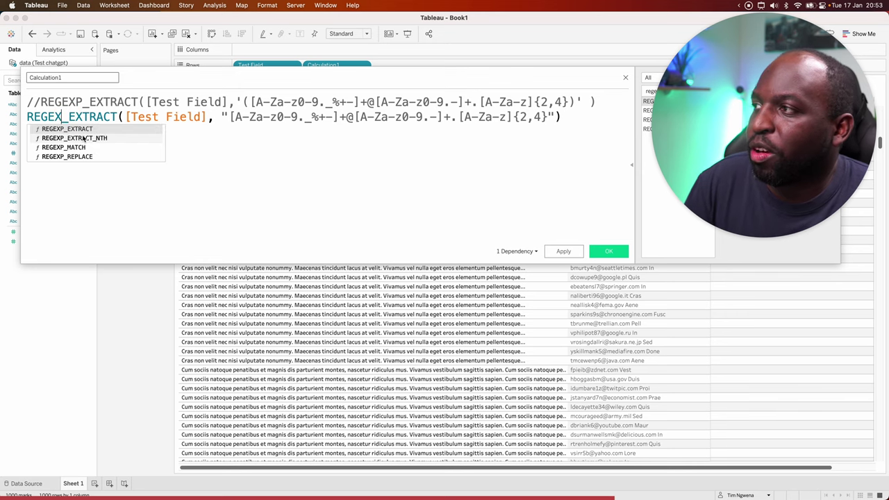
click(270, 169)
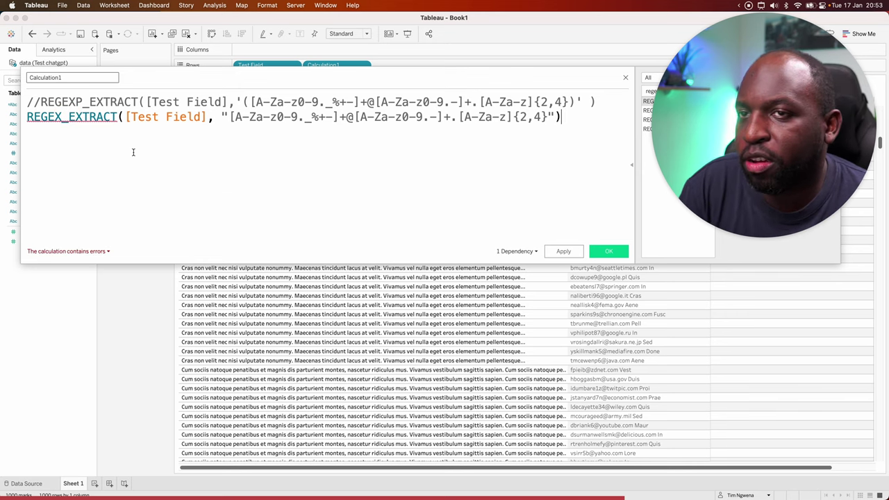
Step: Glance at ChatGPT's answer and return to the Tableau calculation
key(ctrl+Up)
click(327, 222)
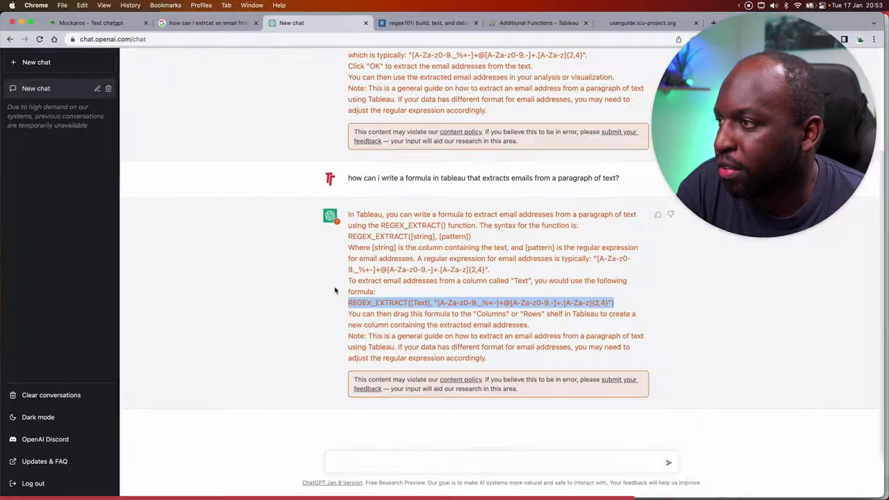
key(ctrl+Up)
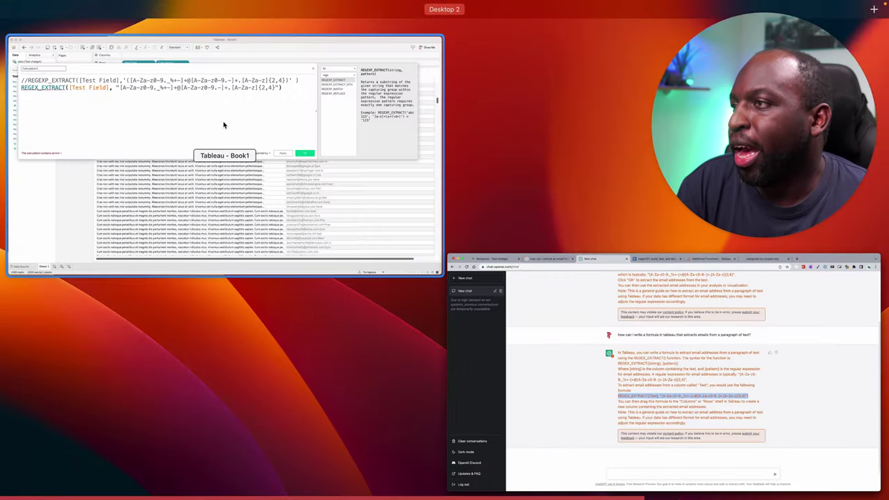
click(223, 123)
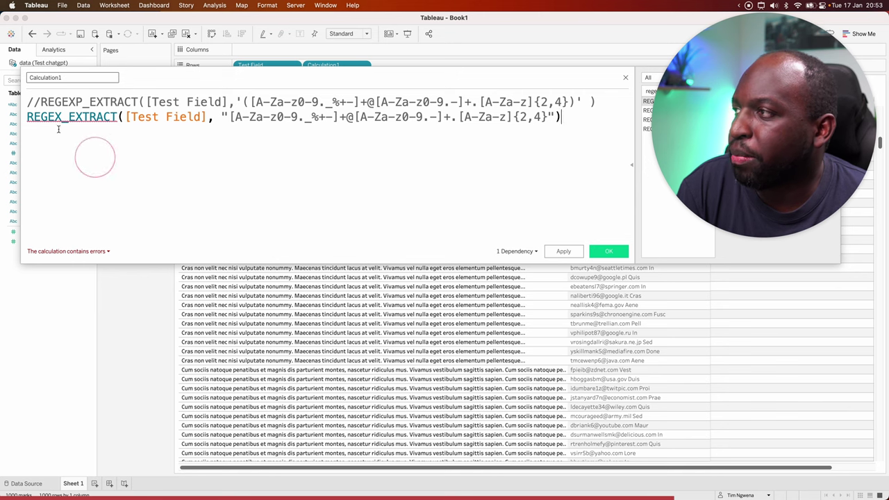
Step: Uncomment the REGEXP_EXTRACT line and comment out the REGEX_EXTRACT line with //
drag(41, 102, 23, 102)
key(BackSpace)
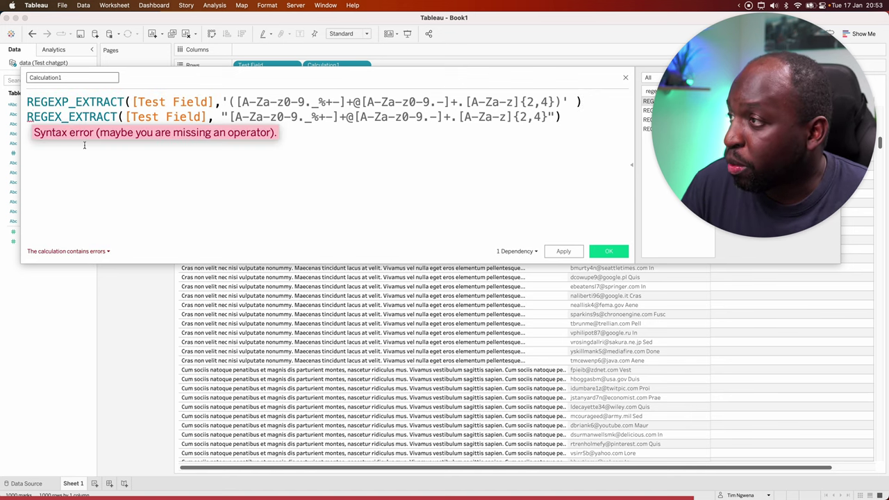
text(//)
click(161, 149)
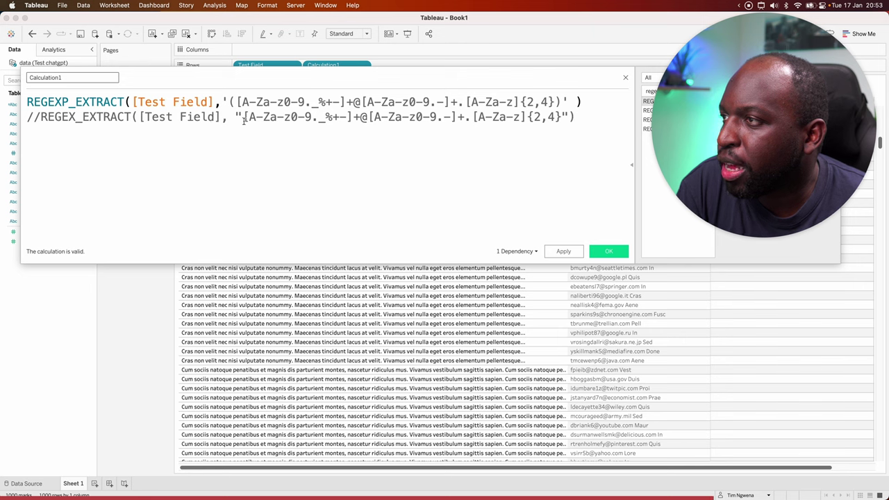
Step: Copy the email regex pattern from the commented REGEX_EXTRACT line
click(231, 102)
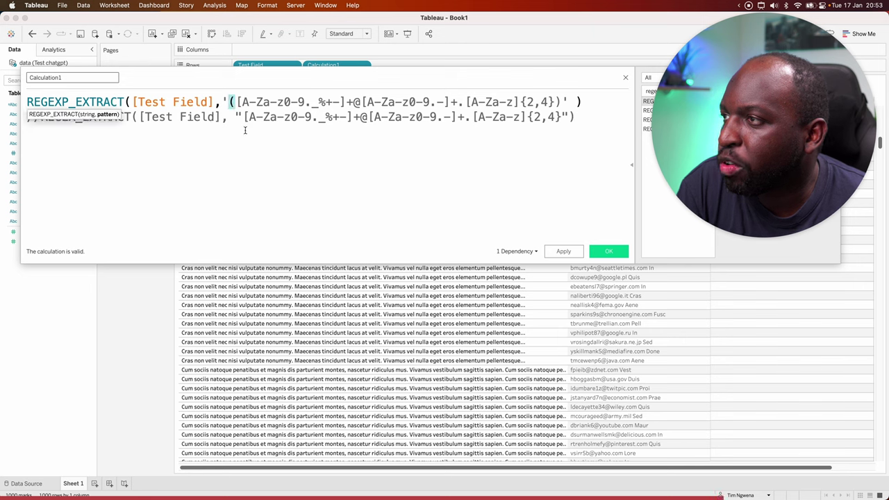
click(560, 102)
click(557, 118)
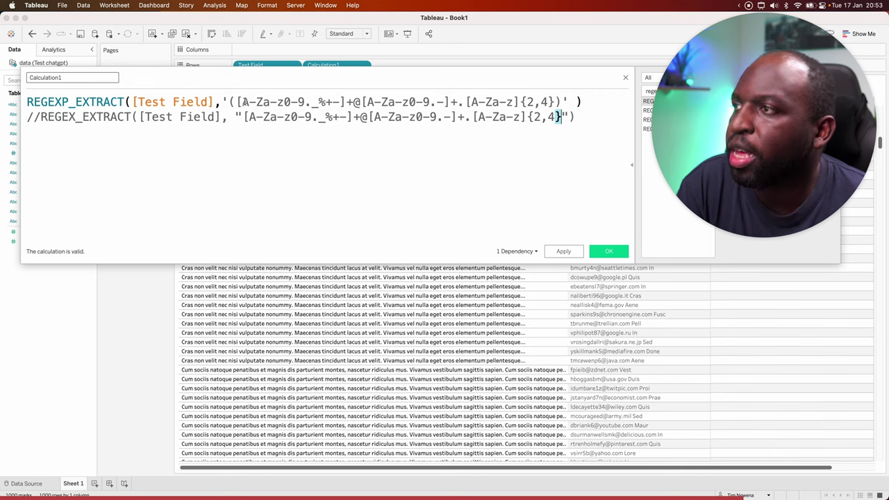
drag(242, 116, 560, 122)
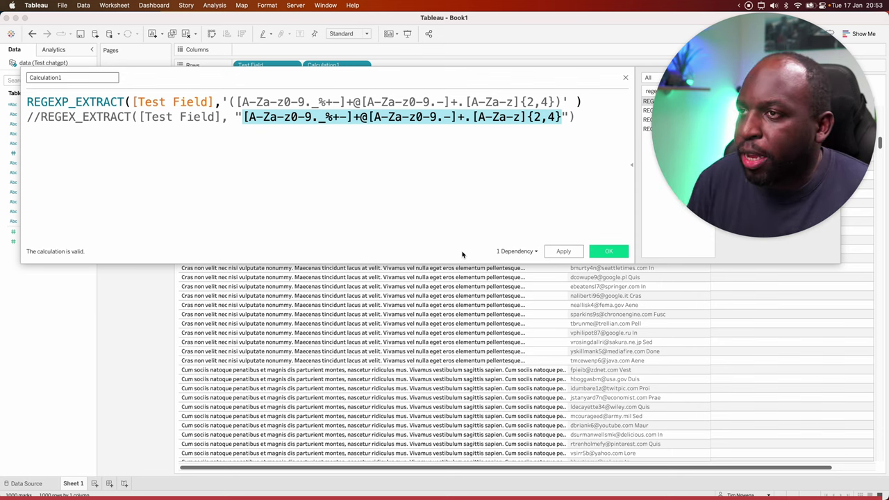
right_click(435, 123)
click(455, 150)
key(ctrl+Up)
Step: In a new ChatGPT chat, ask 'Explain what this formula does.' with the pasted email regex
click(302, 234)
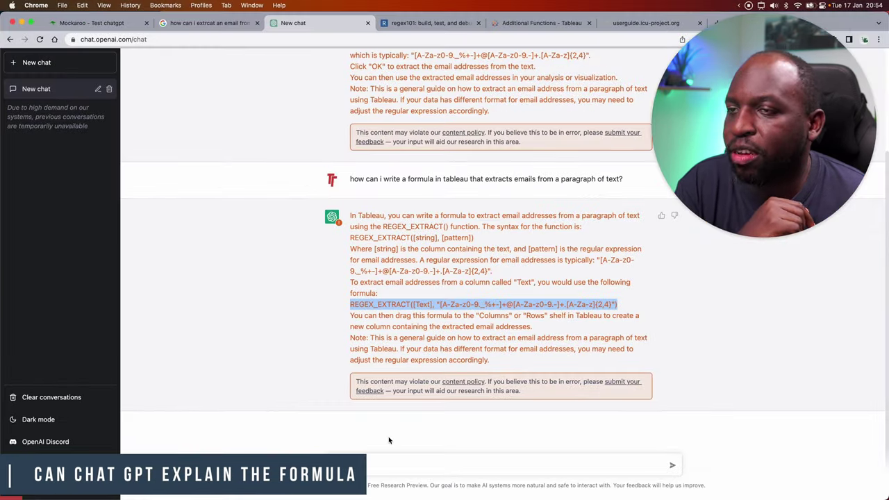
click(356, 467)
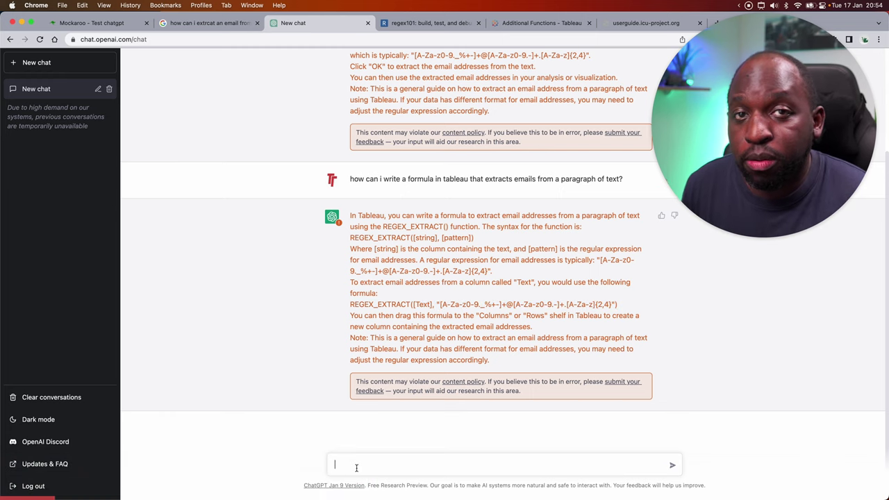
click(56, 64)
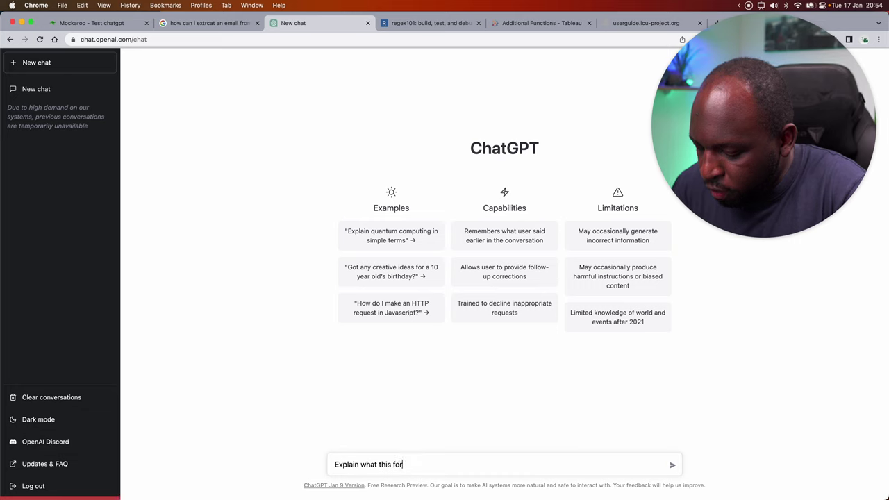
key(super+v)
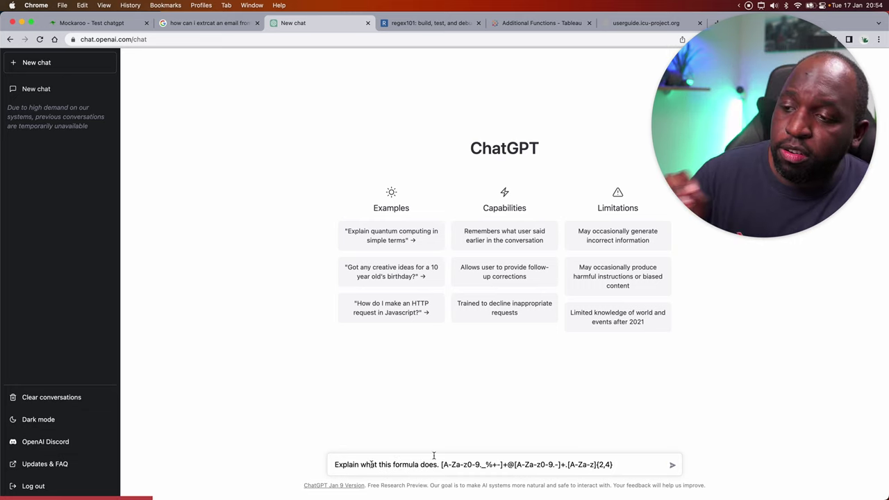
click(671, 468)
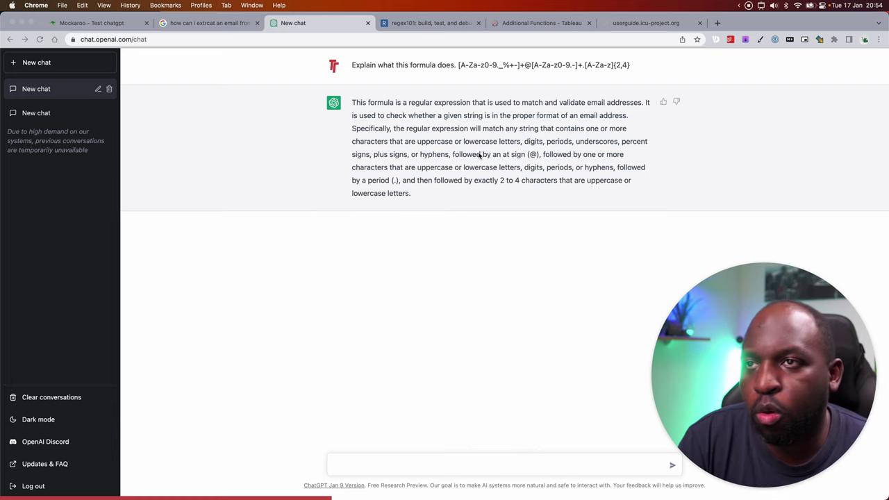
Step: Ask ChatGPT to 'Explain that in more detail'
click(440, 316)
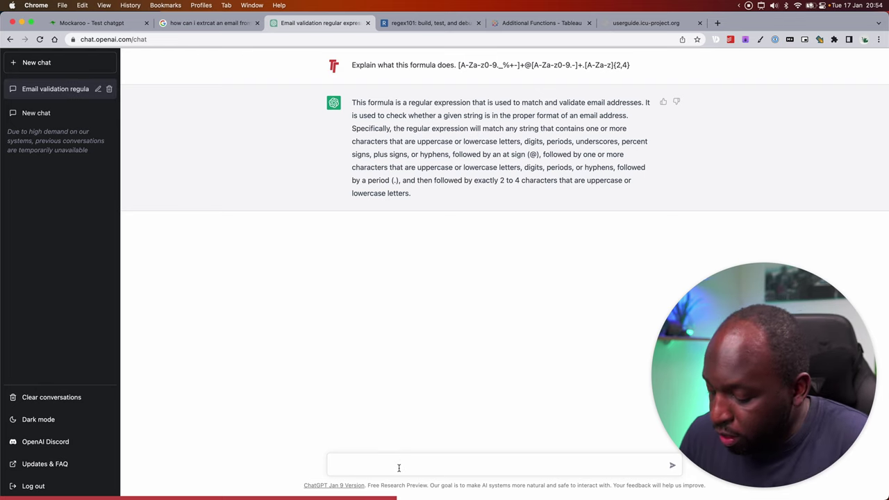
text(Explain that in more detail)
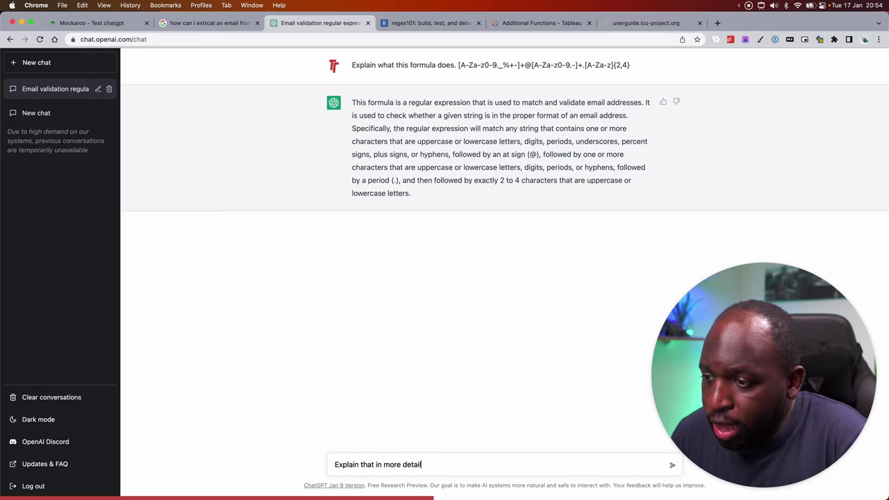
key(Return)
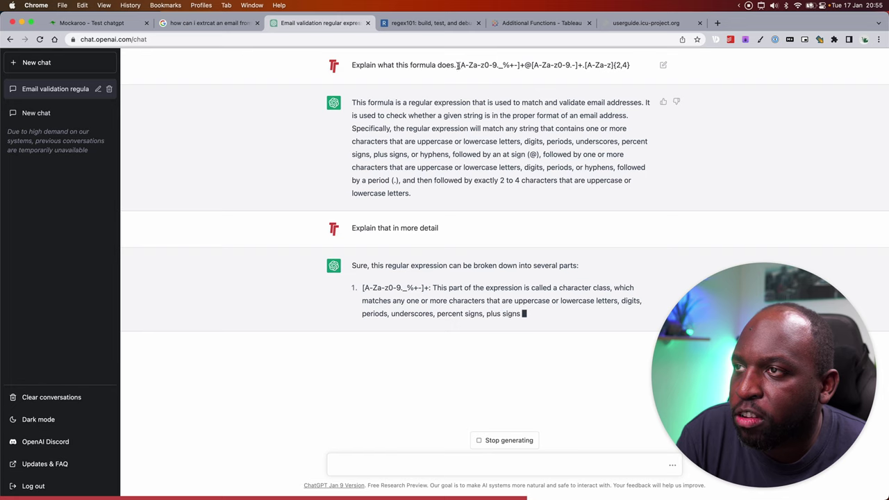
Step: Highlight the regex's character classes and @ sign while reading the five-part breakdown and summary
drag(458, 64, 524, 66)
drag(797, 435, 797, 188)
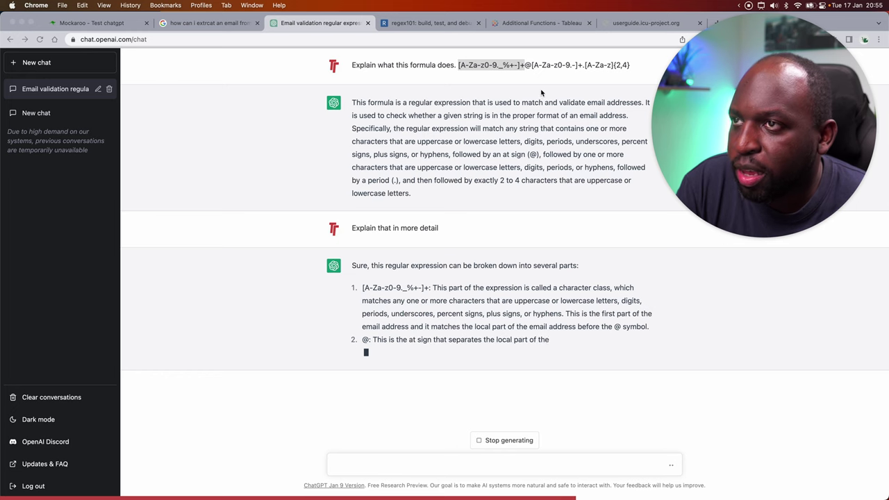
double_click(528, 67)
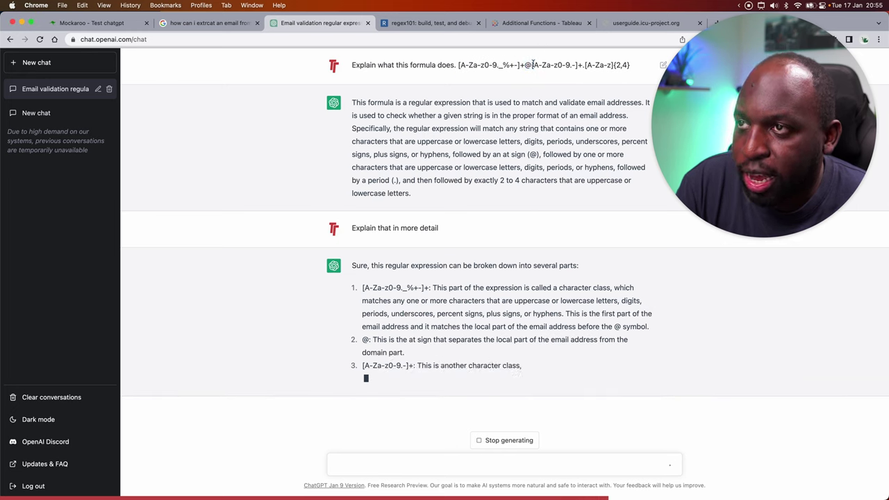
drag(532, 66, 578, 65)
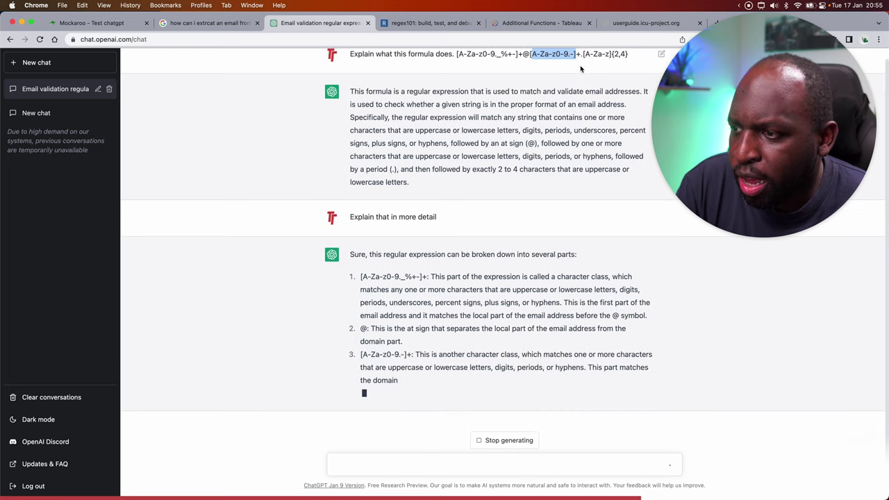
drag(582, 53, 621, 54)
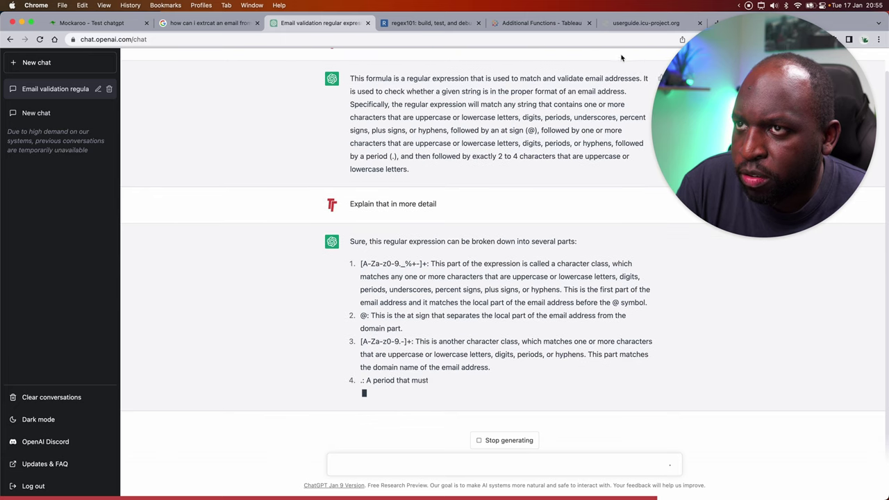
scroll(561, 375, up, 2)
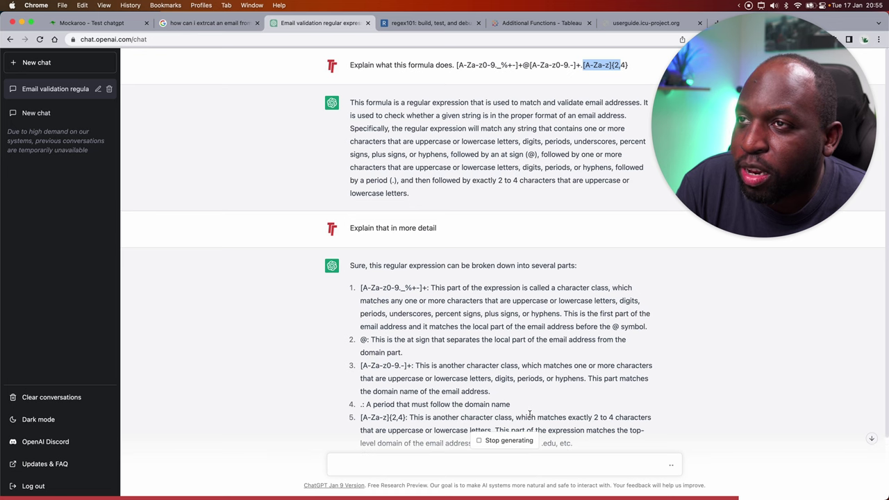
scroll(625, 410, down, 5)
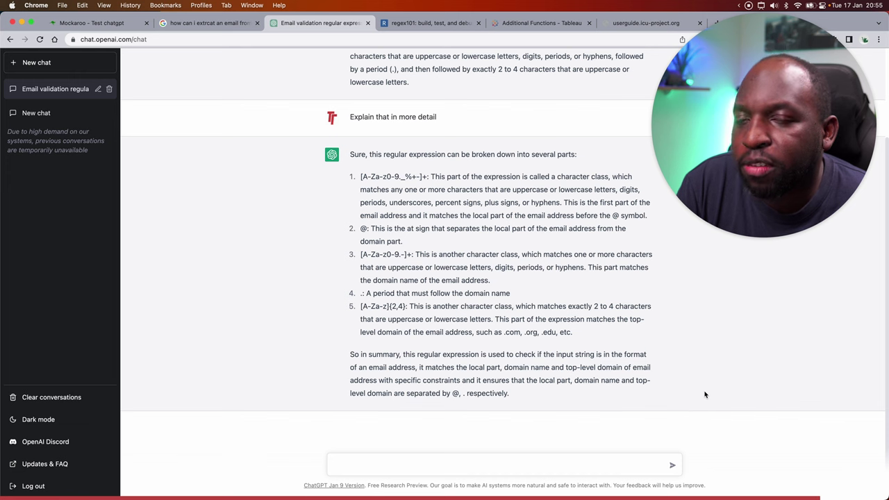
scroll(459, 76, up, 4)
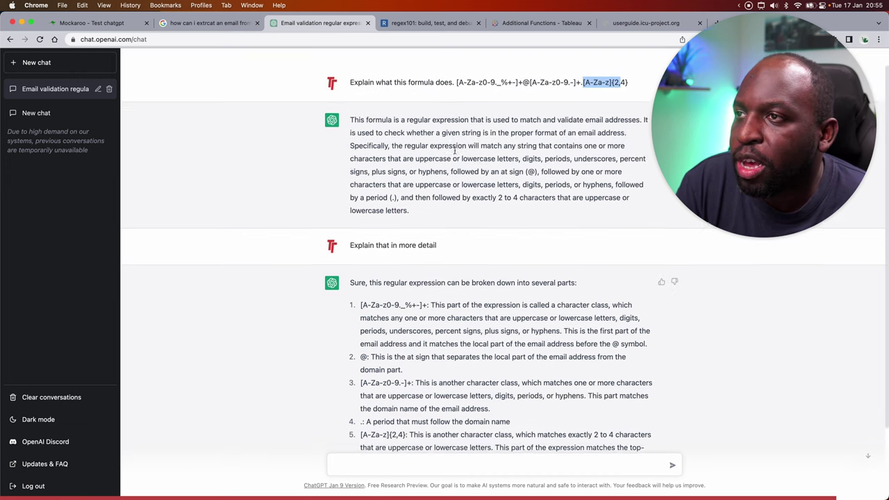
Step: Copy the email regex from the first ChatGPT prompt
click(457, 66)
drag(456, 65, 628, 66)
right_click(613, 67)
click(623, 87)
Step: Paste the regex into regex101's Regular Expression field and wrap it in parentheses
click(431, 25)
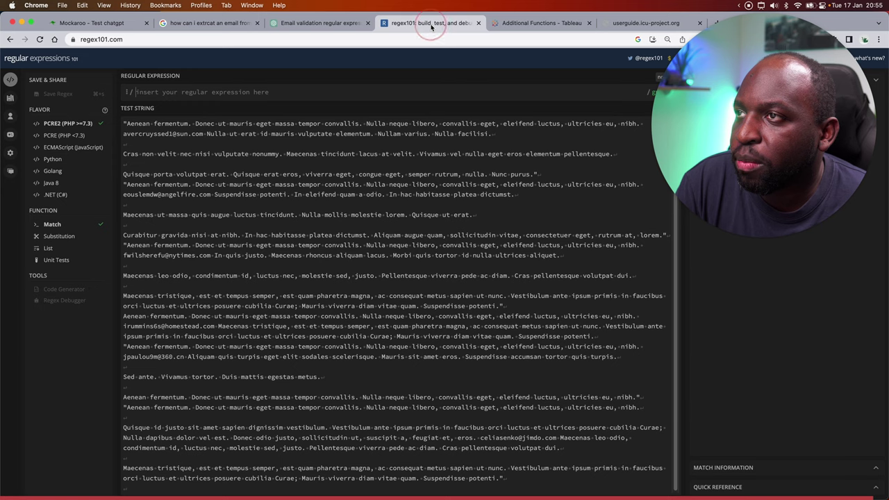
click(199, 91)
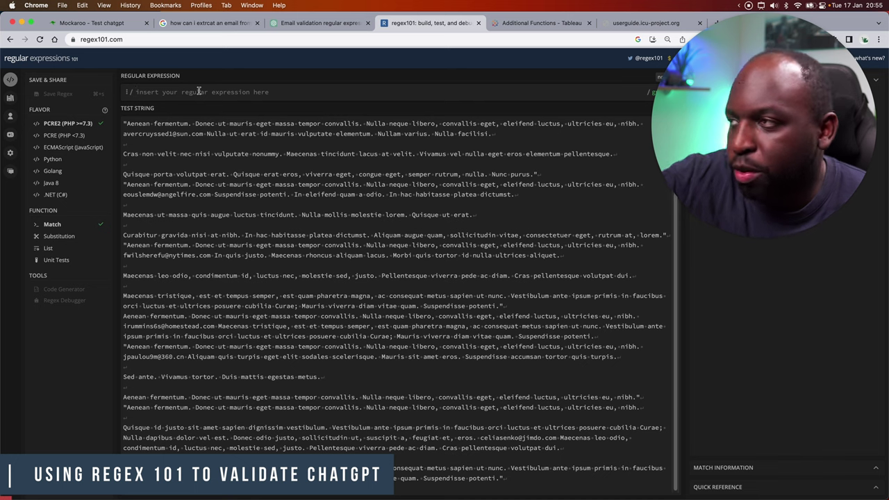
key(super+v)
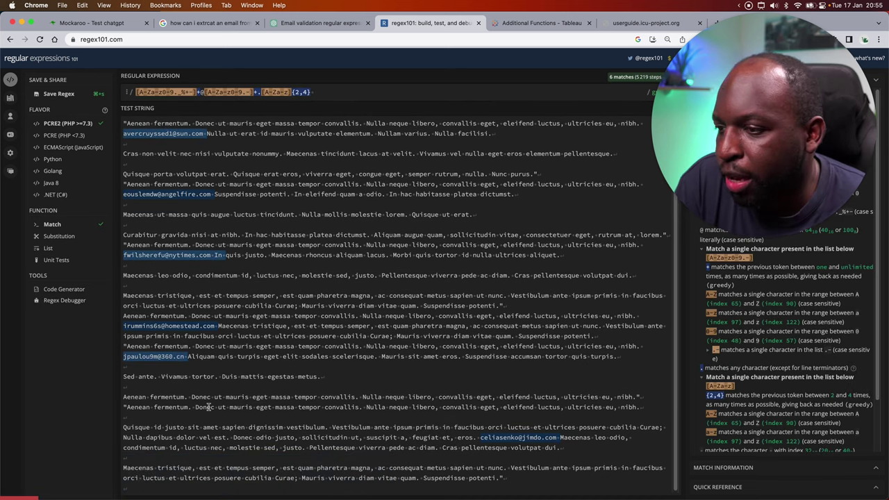
scroll(257, 387, up, 1)
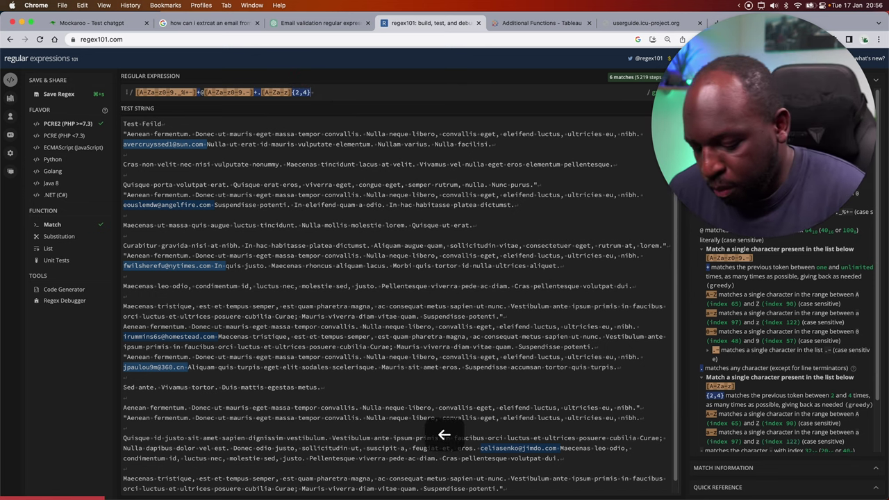
text())
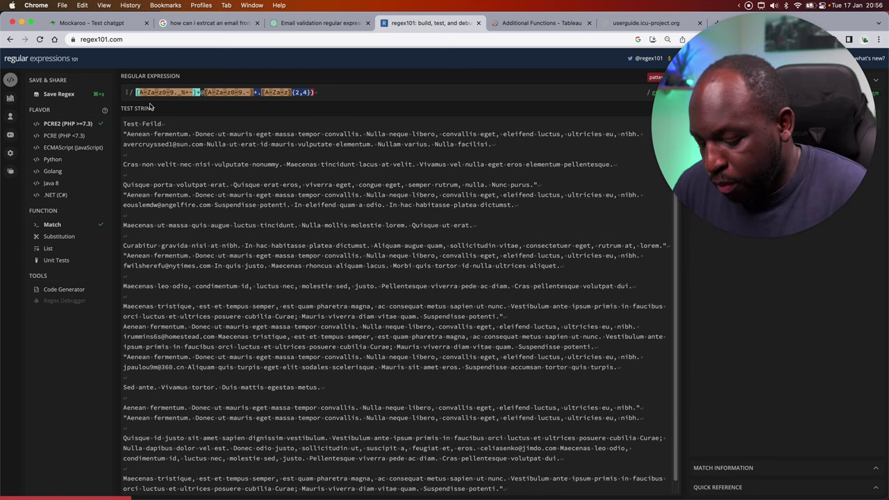
text(()
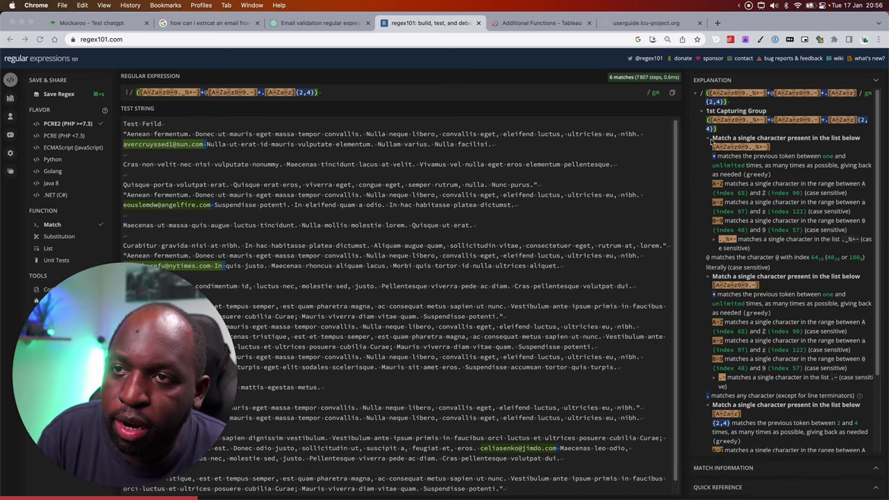
Step: Toggle the explanation tree and collapse the three character-class explanations
click(696, 94)
click(696, 95)
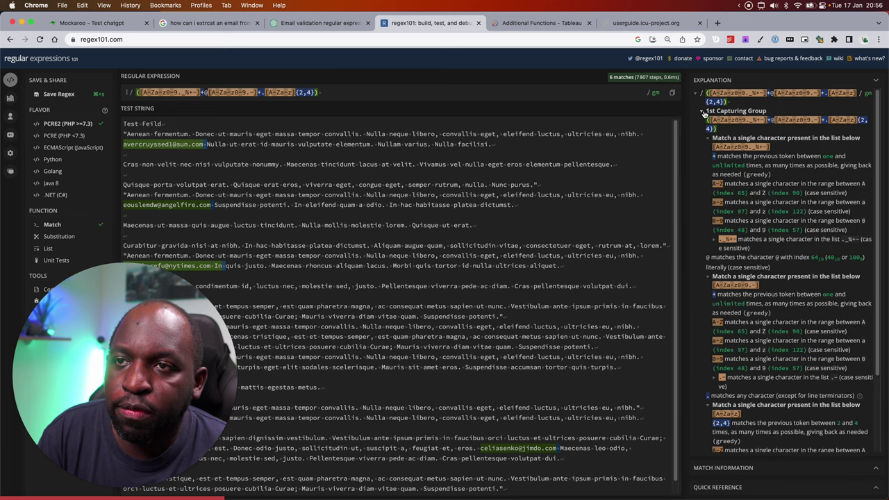
click(703, 112)
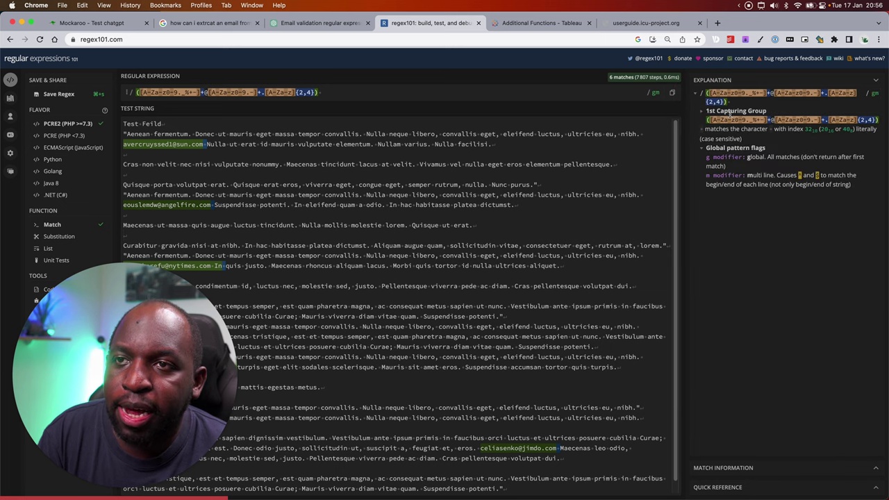
click(701, 112)
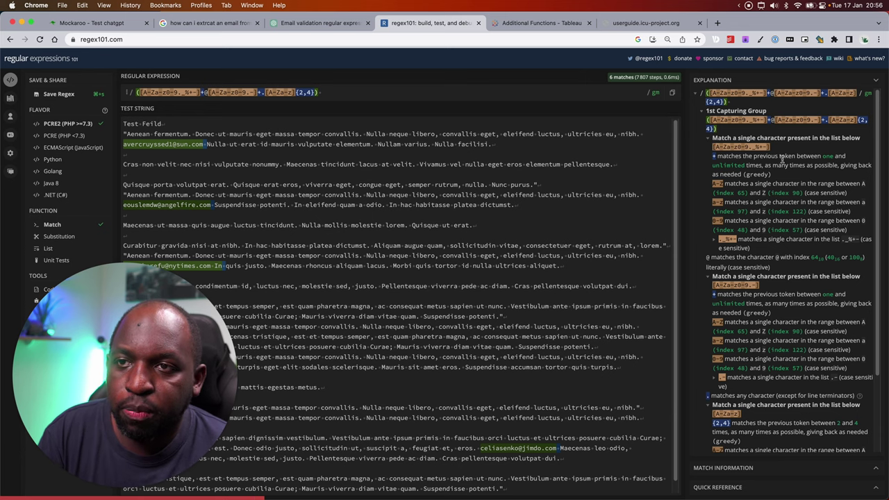
click(709, 139)
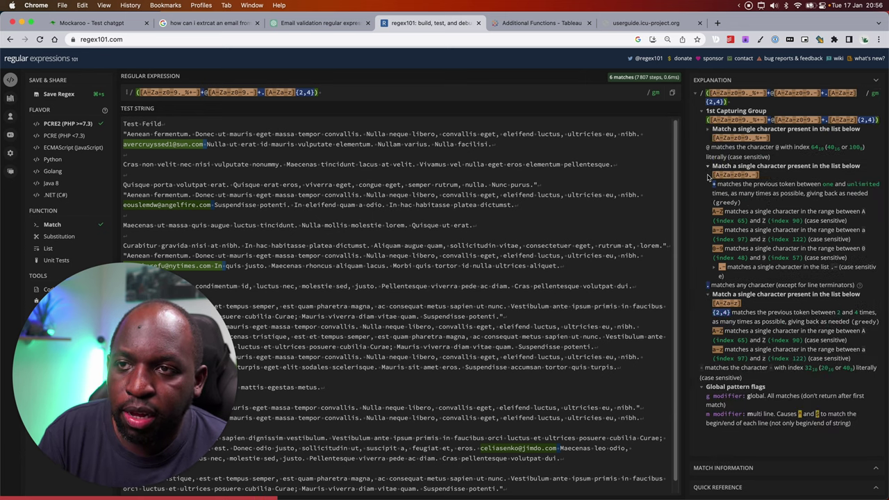
click(708, 168)
click(709, 194)
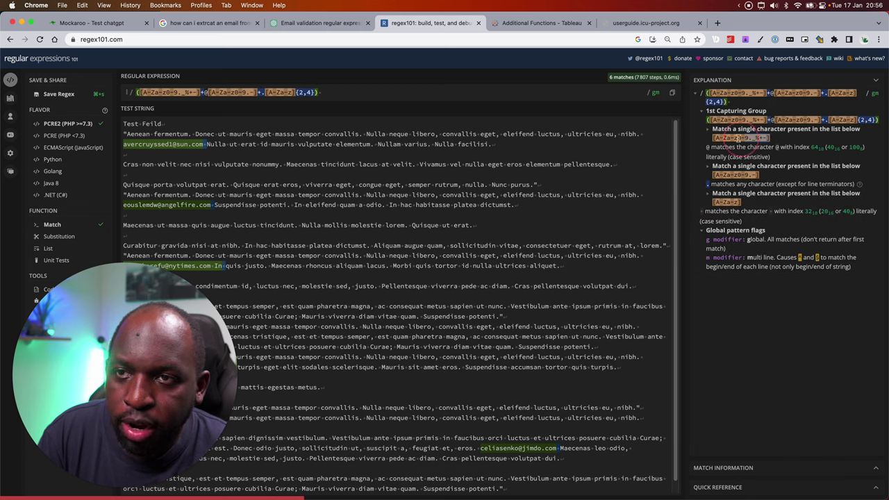
Step: Highlight the character-class, @ sign and 1st Capturing Group lines in the explanation
triple_click(713, 129)
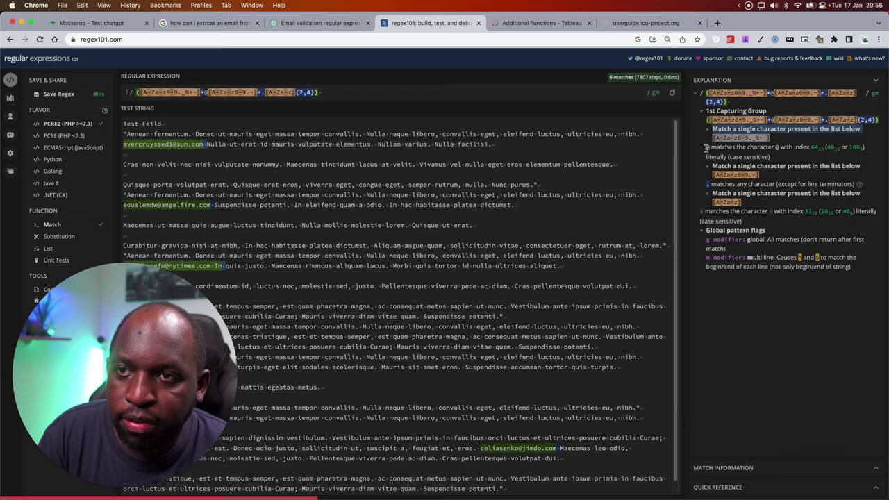
drag(707, 147, 777, 158)
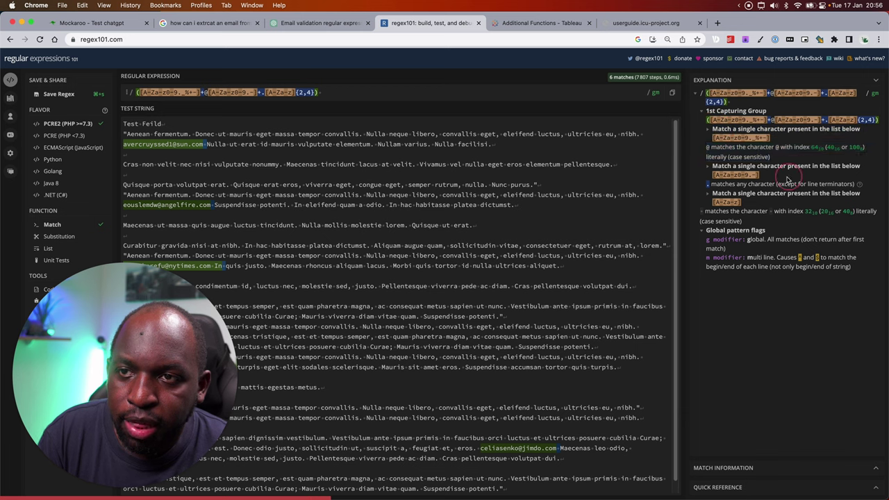
click(703, 170)
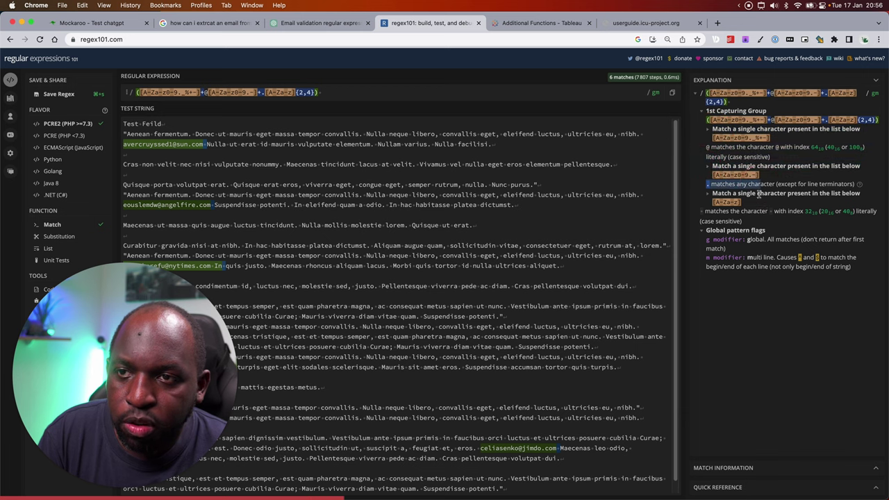
click(709, 193)
click(700, 133)
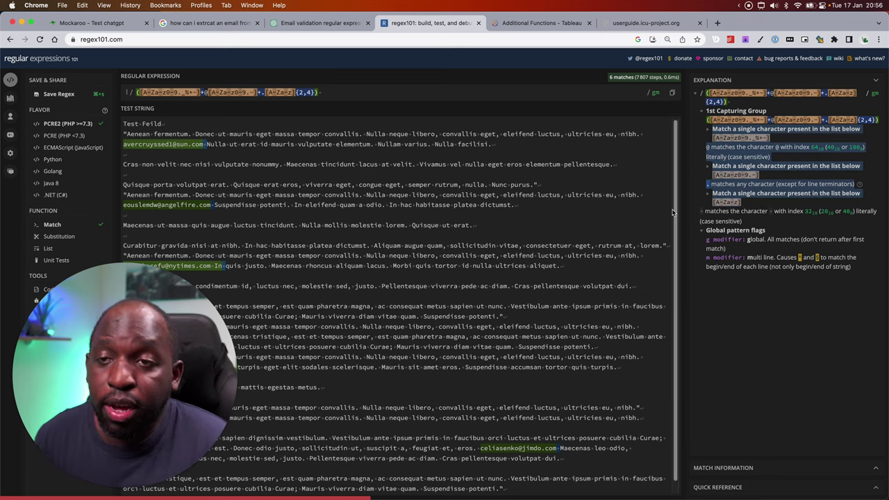
Step: Expand all three character-class explanations, review them, and go back to ChatGPT
click(708, 130)
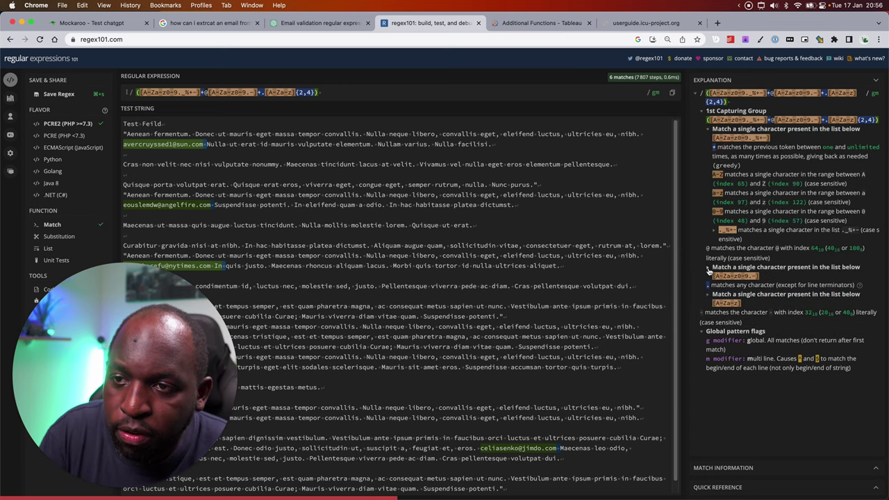
click(708, 271)
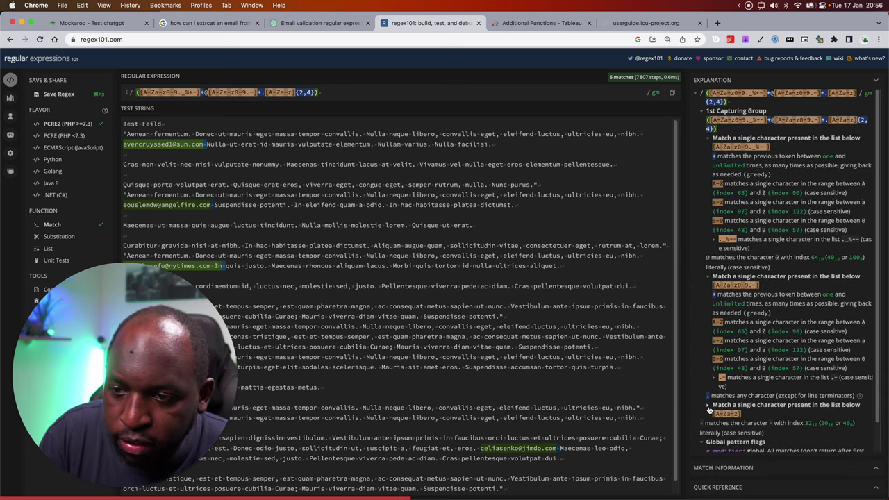
click(708, 405)
scroll(769, 273, down, 3)
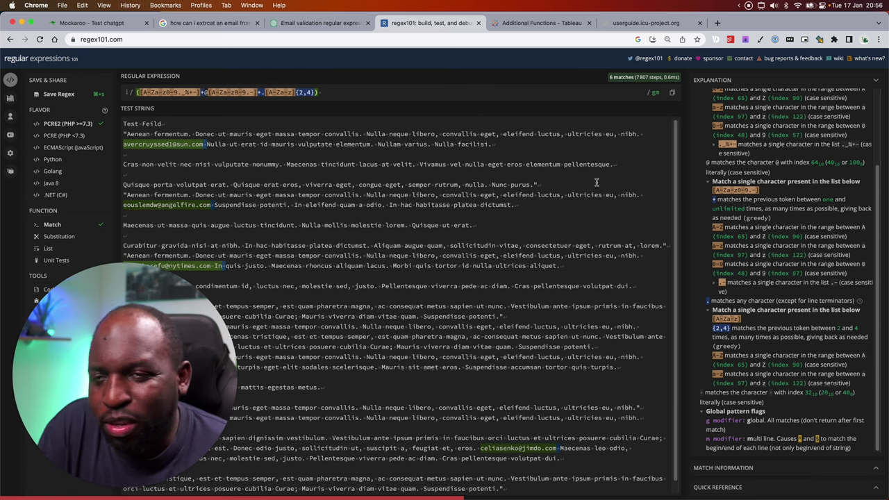
scroll(811, 248, up, 3)
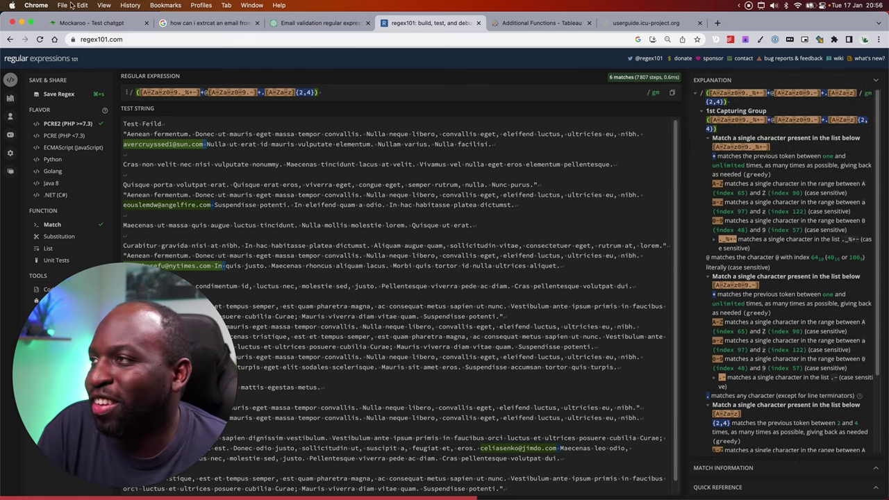
click(300, 25)
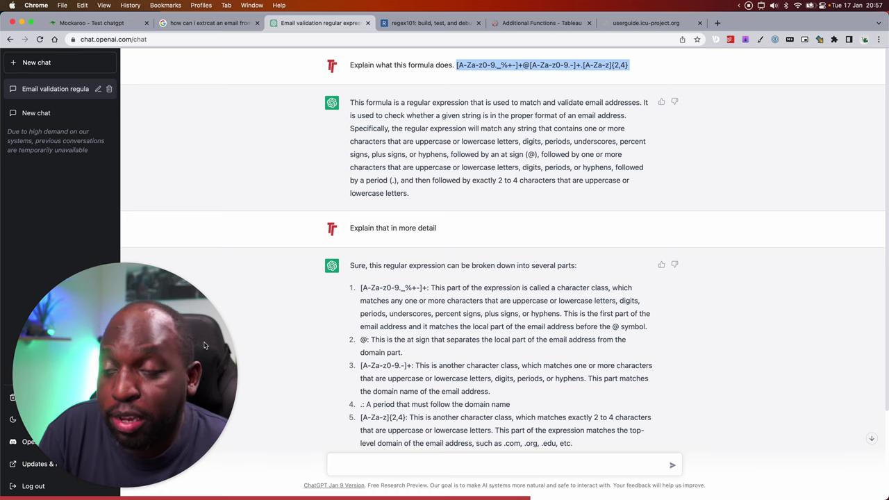
drag(225, 352, 835, 165)
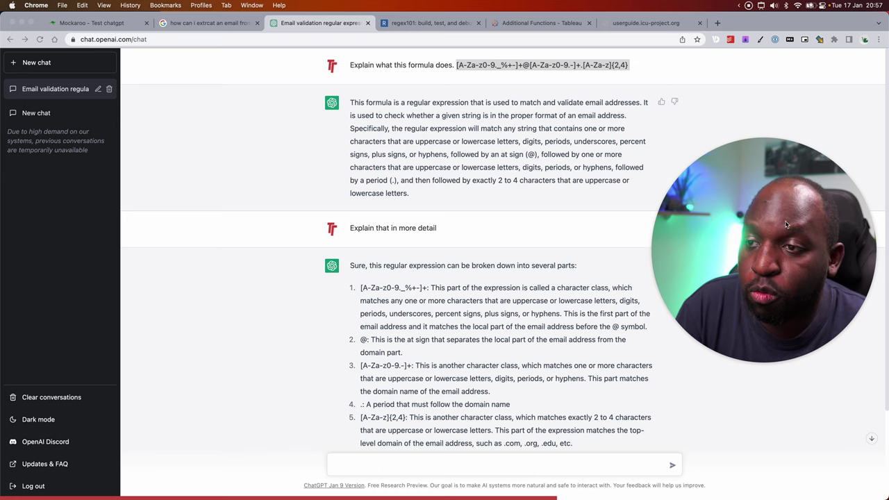
scroll(517, 361, down, 3)
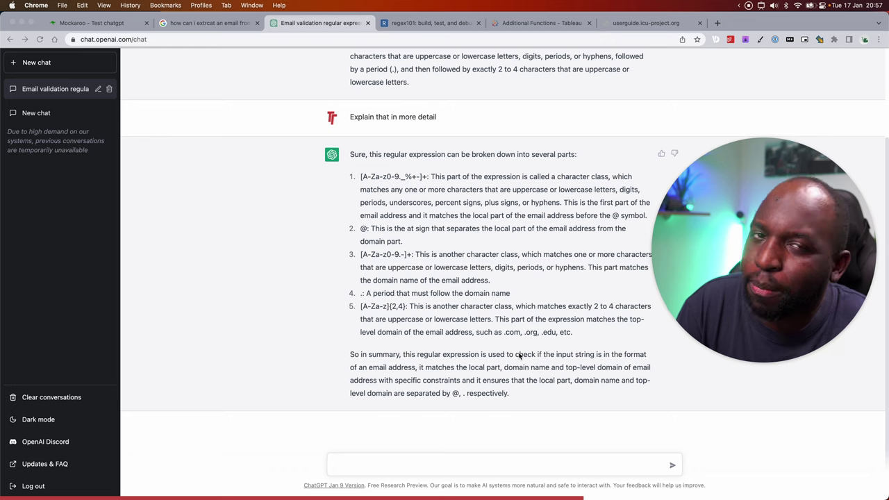